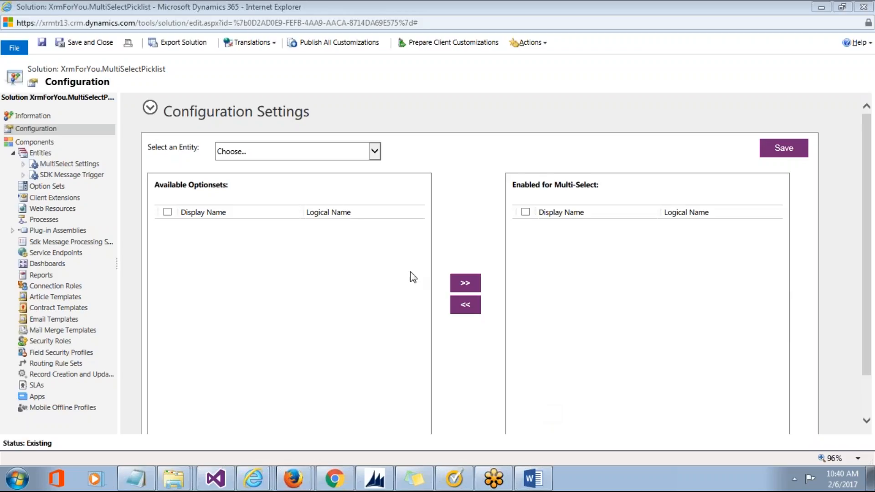
# Open the MultiSelectPicklist solution's configuration page and select Case as the entity
pyautogui.click(46, 131)
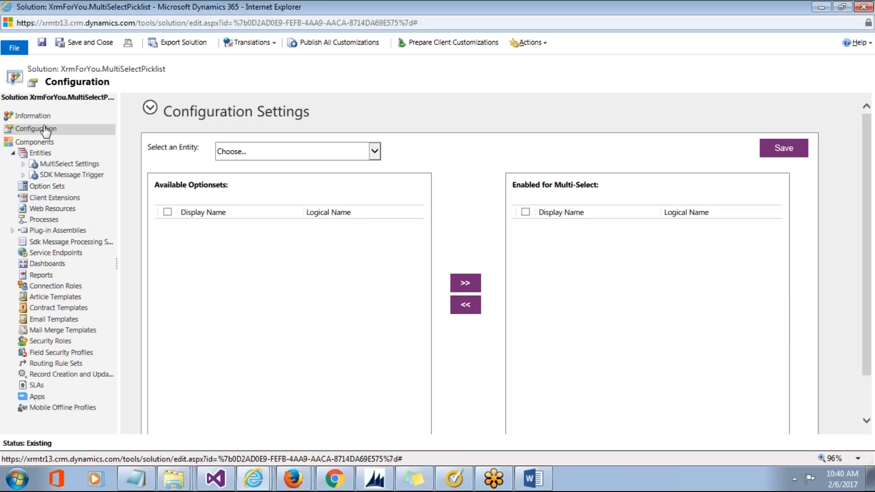
pyautogui.click(45, 130)
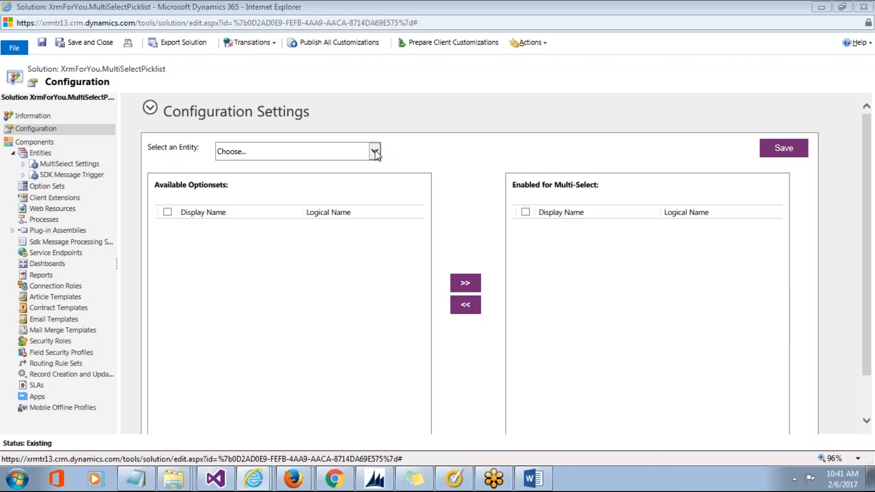
pyautogui.click(374, 151)
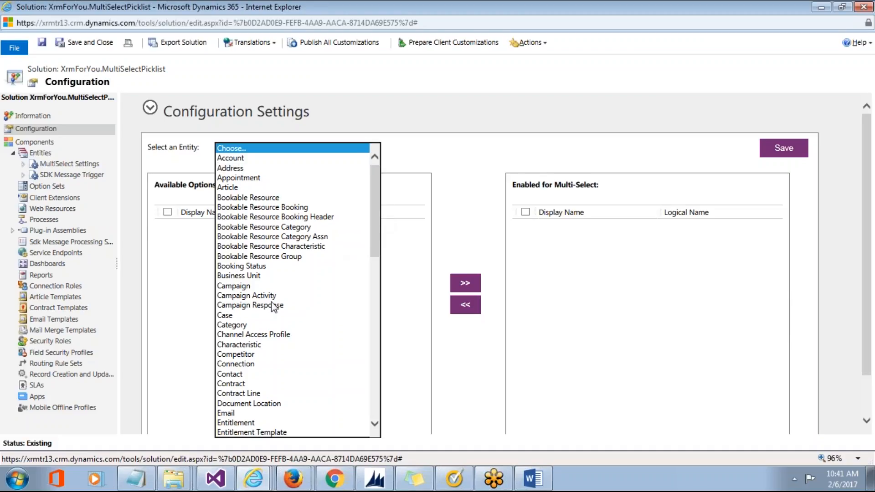
pyautogui.click(265, 318)
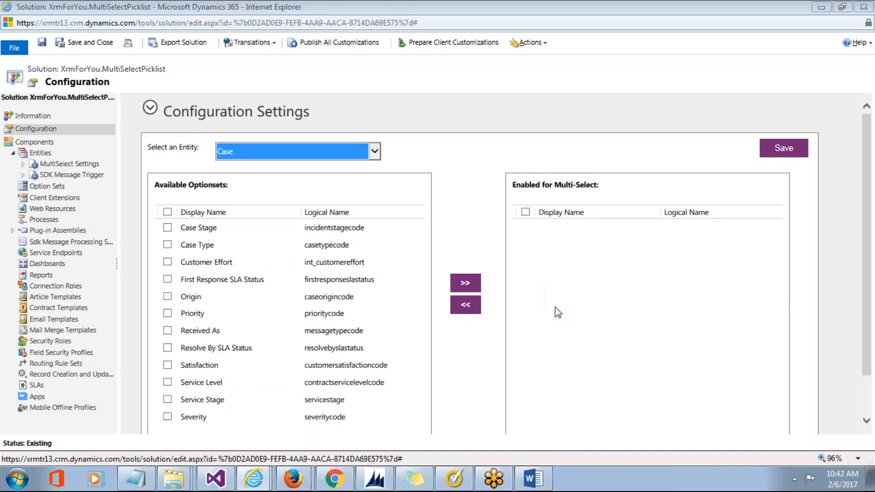
# Enable the Case entity's Origin option set for multi-select and save the configuration
pyautogui.click(446, 149)
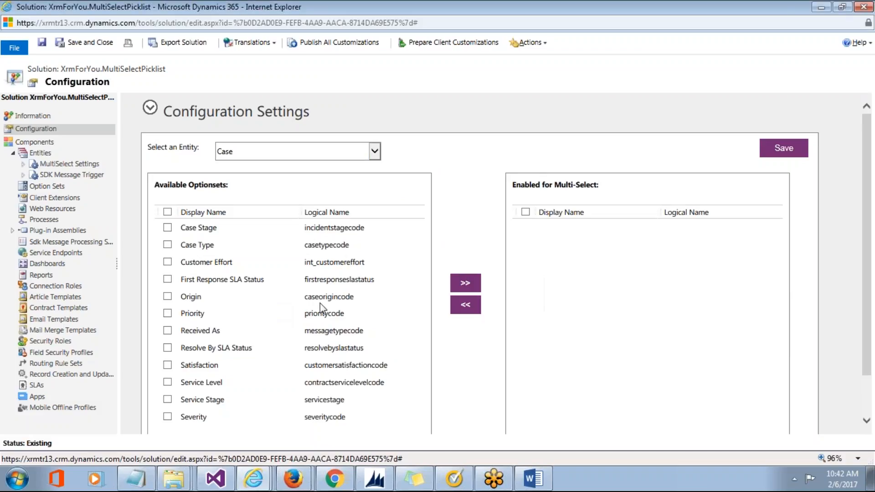
pyautogui.click(167, 296)
pyautogui.click(463, 281)
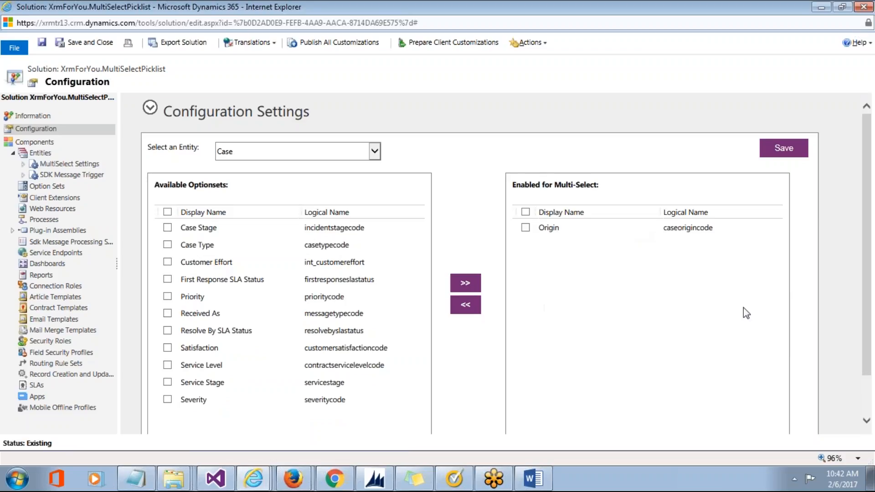
pyautogui.moveTo(868, 366)
pyautogui.mouseDown()
pyautogui.moveTo(869, 391)
pyautogui.moveTo(868, 376)
pyautogui.mouseUp()
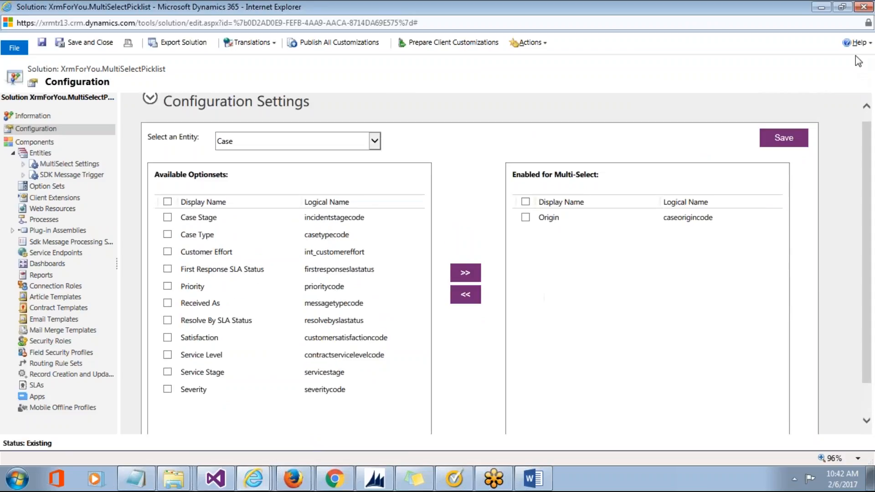
pyautogui.click(783, 142)
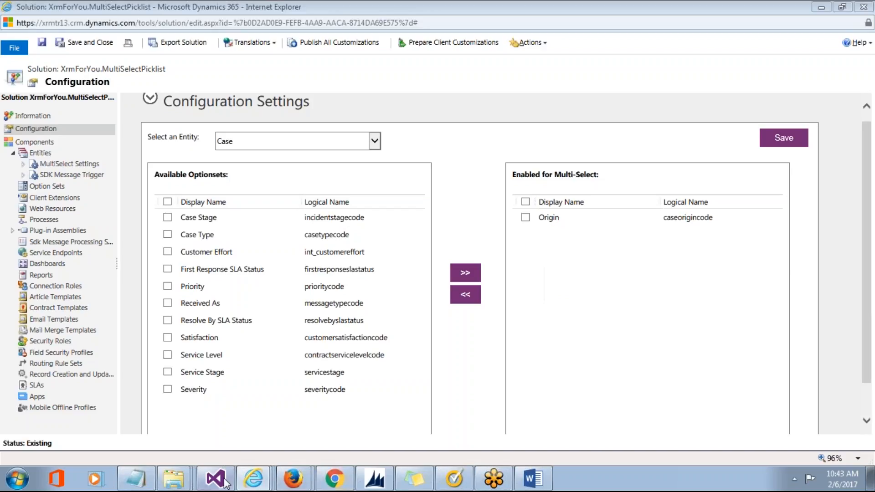
# Switch to the Default Solution window, open the main form named Case from the Case entity's forms, and maximize the form editor
pyautogui.moveTo(264, 479)
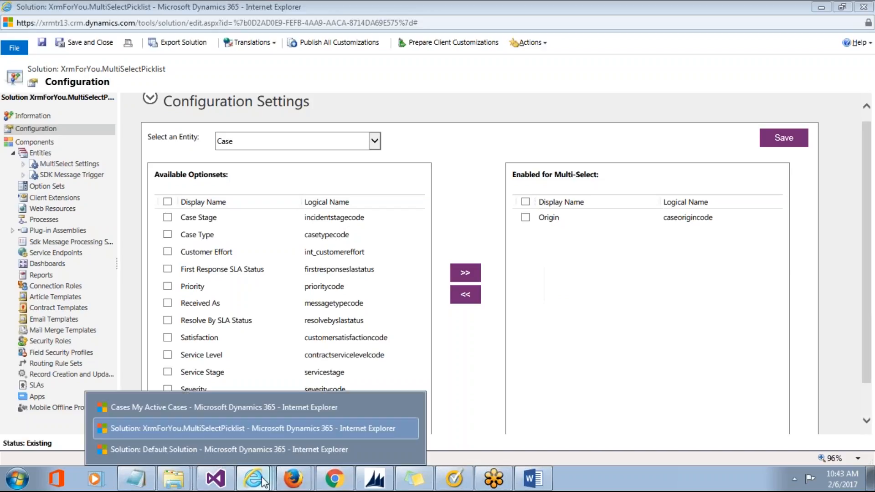
pyautogui.click(250, 450)
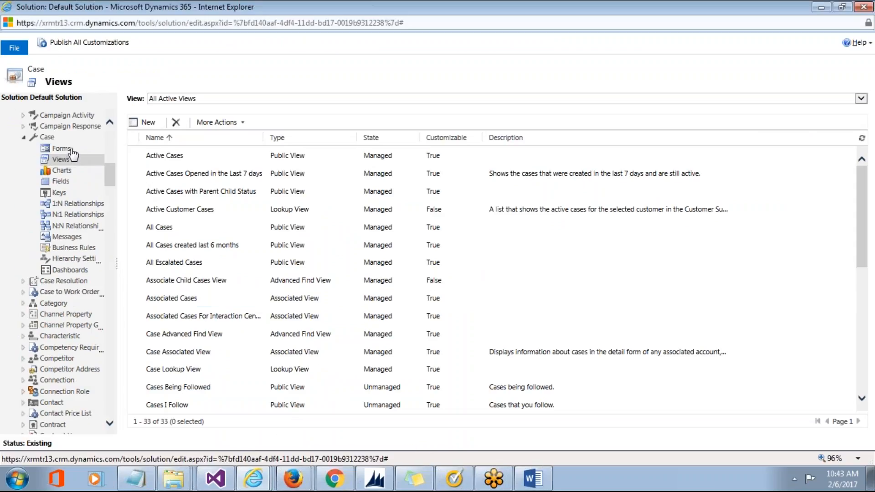
pyautogui.click(70, 148)
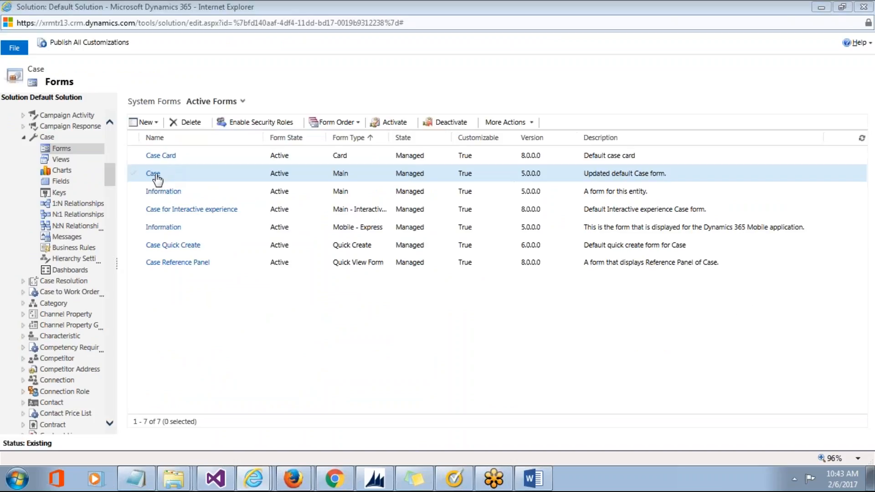
pyautogui.click(155, 173)
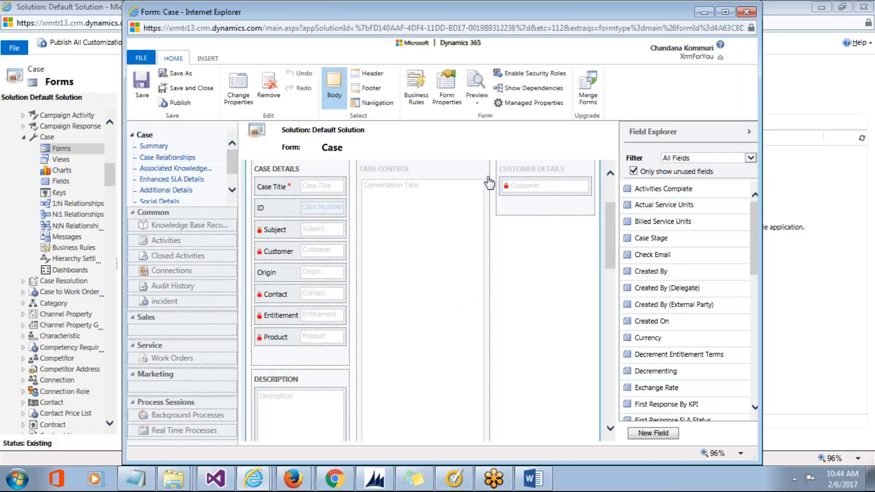
pyautogui.doubleClick(523, 16)
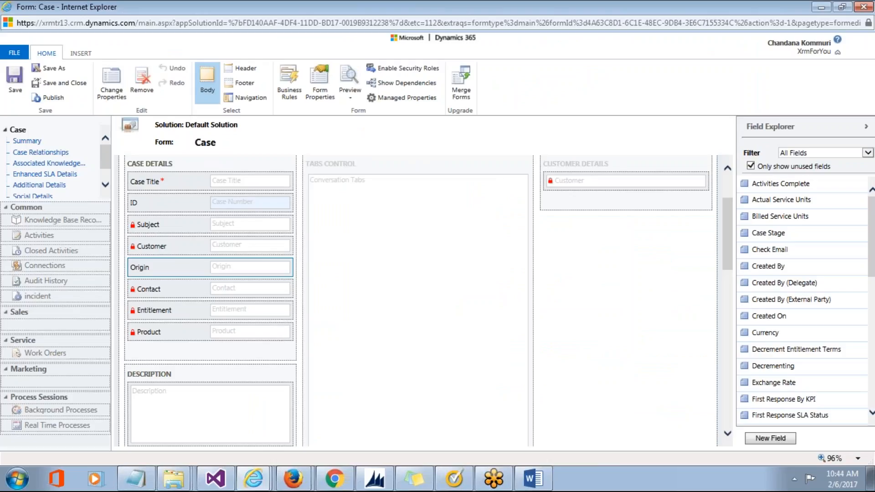
# Remove the Origin field from the Case Details section of the form
pyautogui.click(144, 91)
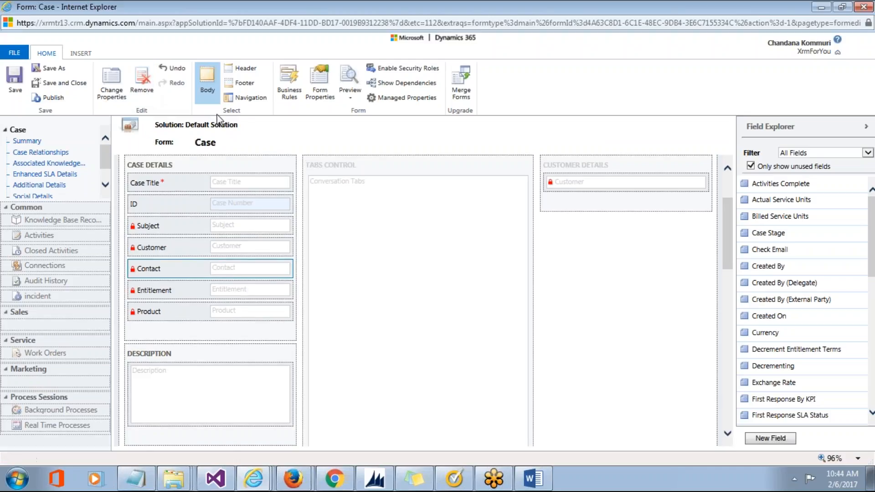
pyautogui.click(854, 33)
pyautogui.click(853, 33)
# List only custom fields and add Multiselect Label for caseorigincode and Multiselect for caseorigincode below Product in Case Details
pyautogui.click(803, 155)
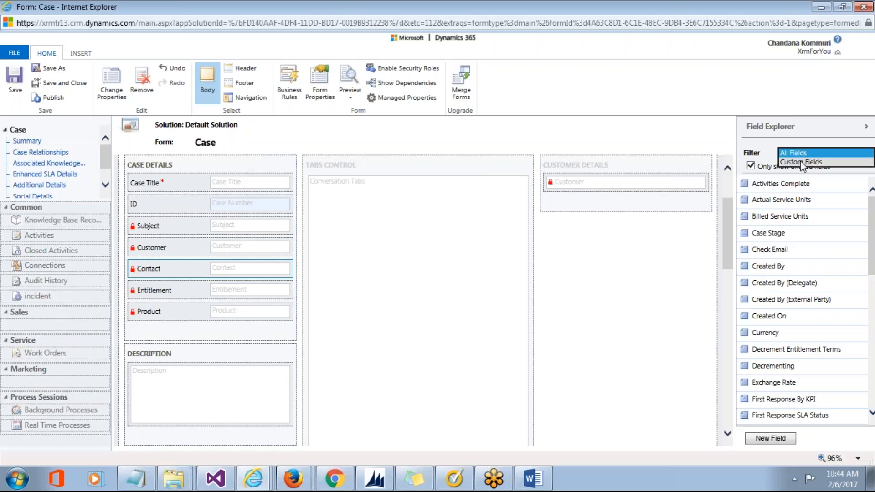
pyautogui.click(801, 162)
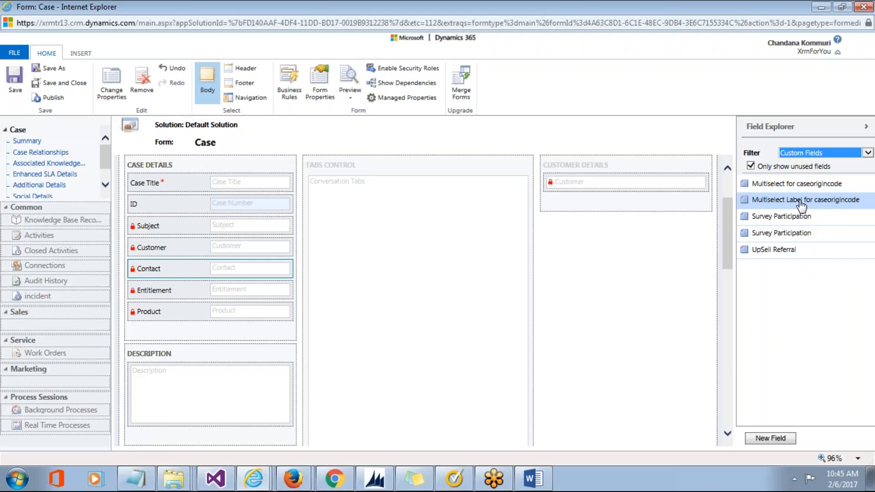
pyautogui.moveTo(801, 206); pyautogui.dragTo(206, 333)
pyautogui.moveTo(795, 193); pyautogui.dragTo(182, 359)
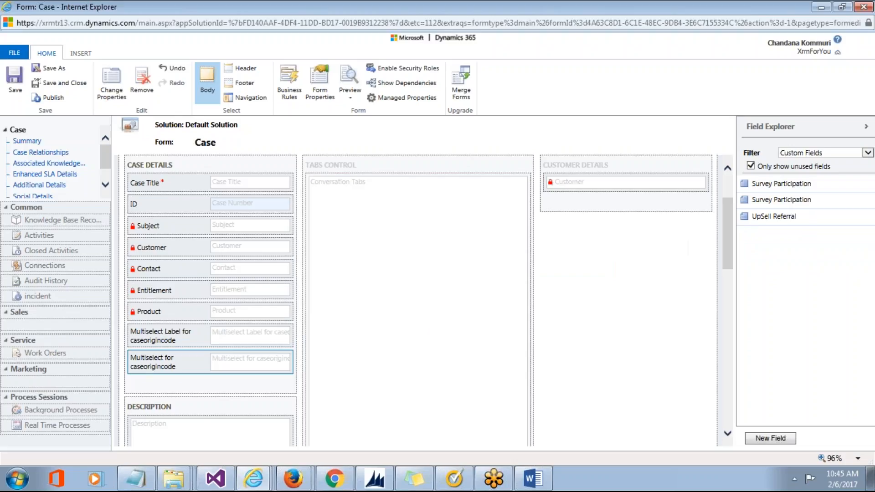
# Turn off default visibility for the Multiselect Label for caseorigincode and Multiselect for caseorigincode fields
pyautogui.click(231, 332)
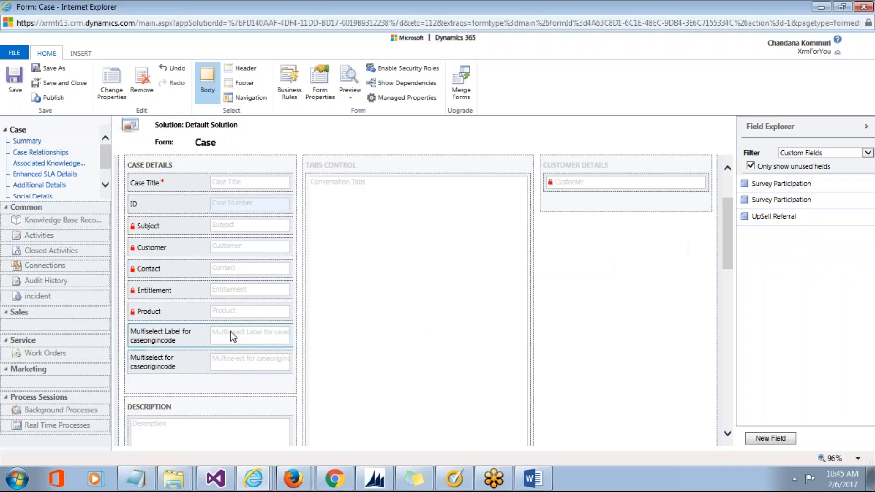
pyautogui.doubleClick(230, 331)
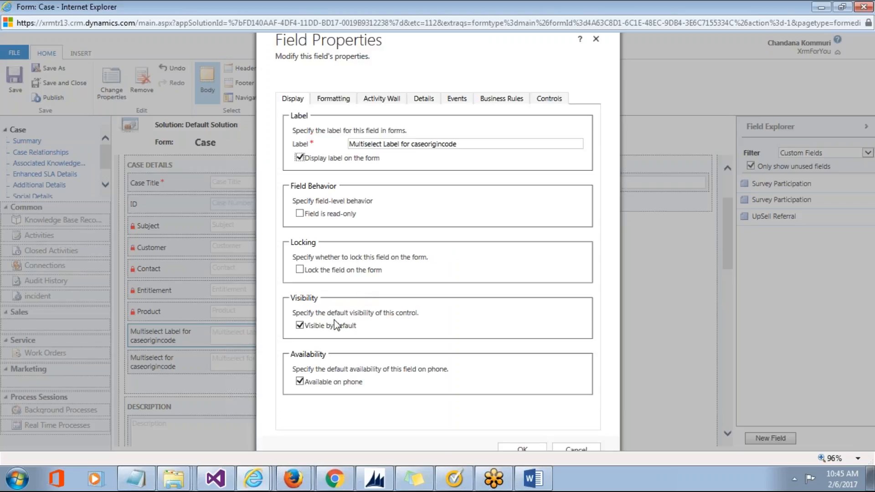
pyautogui.click(519, 450)
pyautogui.doubleClick(257, 361)
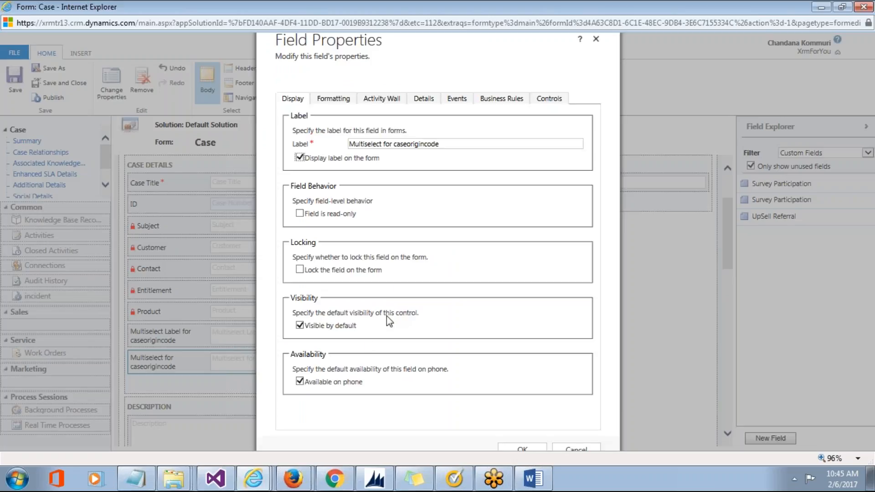
pyautogui.click(347, 330)
pyautogui.click(514, 450)
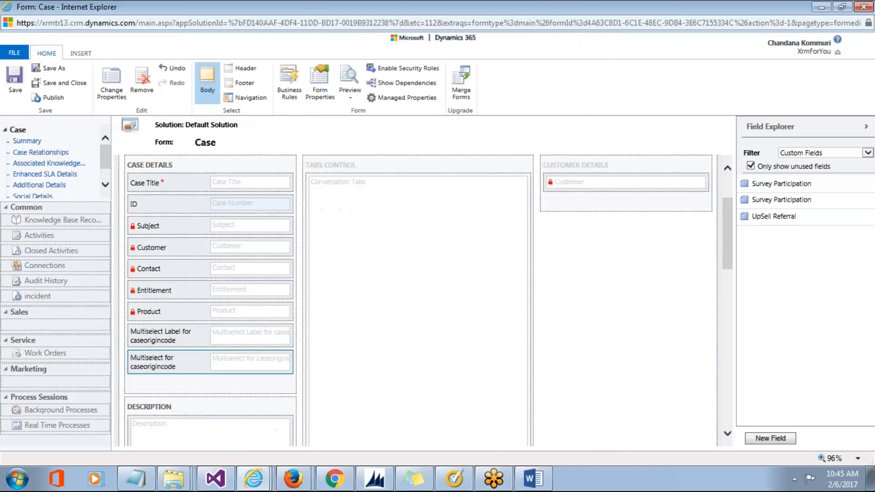
# Start adding a web resource to the form, look up *ms_control and choose xrm4you_/pages/ms_control.html
pyautogui.click(86, 51)
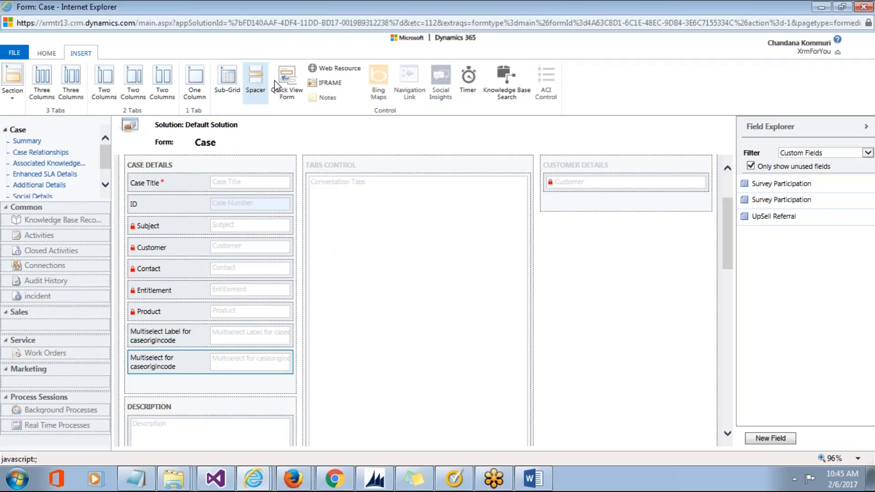
pyautogui.click(320, 72)
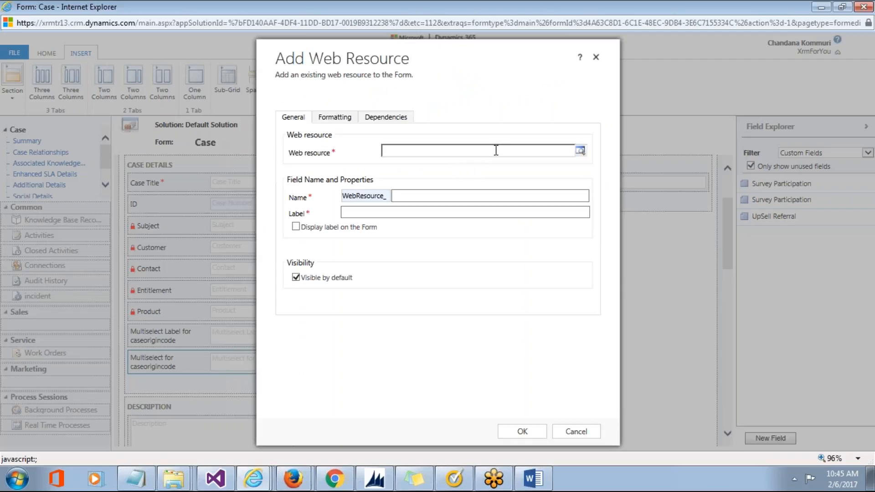
pyautogui.write('*ms_control')
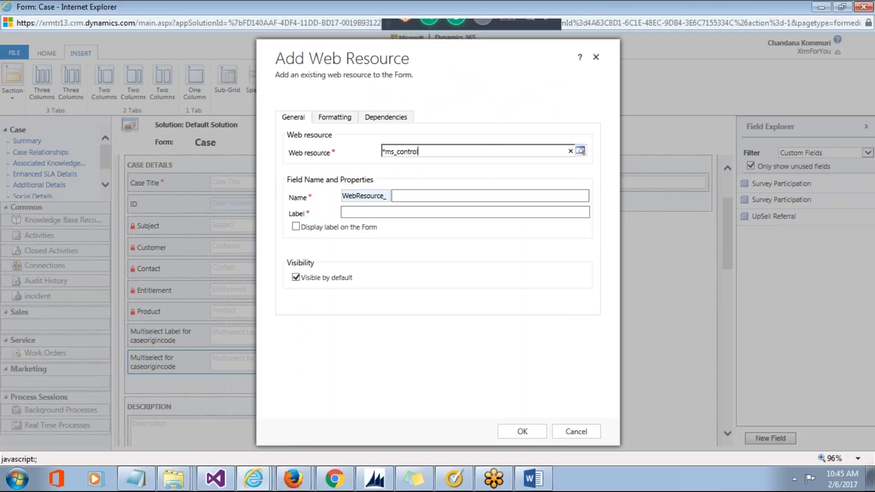
pyautogui.press('Return')
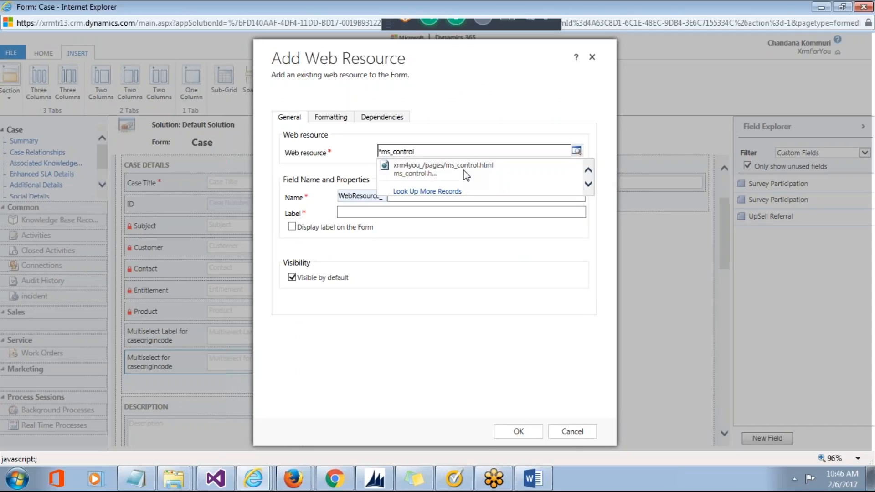
pyautogui.click(464, 176)
# Name the web resource xrm4you_multiselect_caseorigincode and enter the same text as its label
pyautogui.click(434, 200)
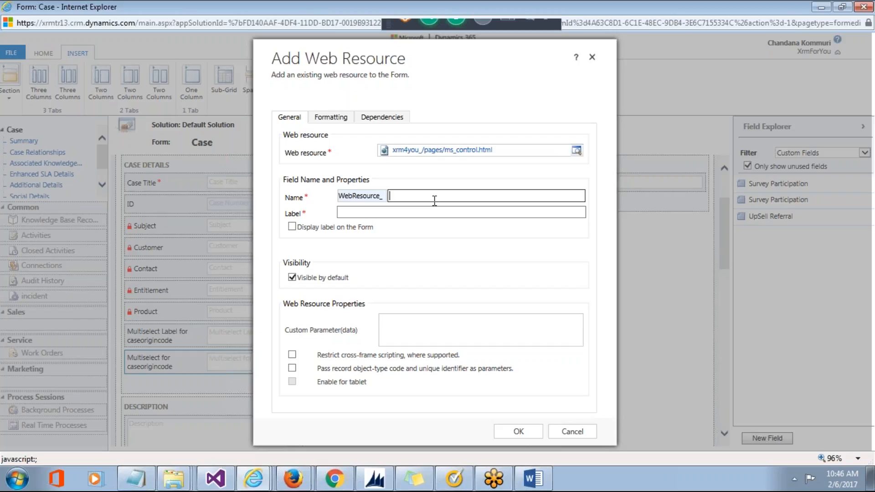
pyautogui.write('xrm4you_multiselect_')
pyautogui.write('caseorigincode')
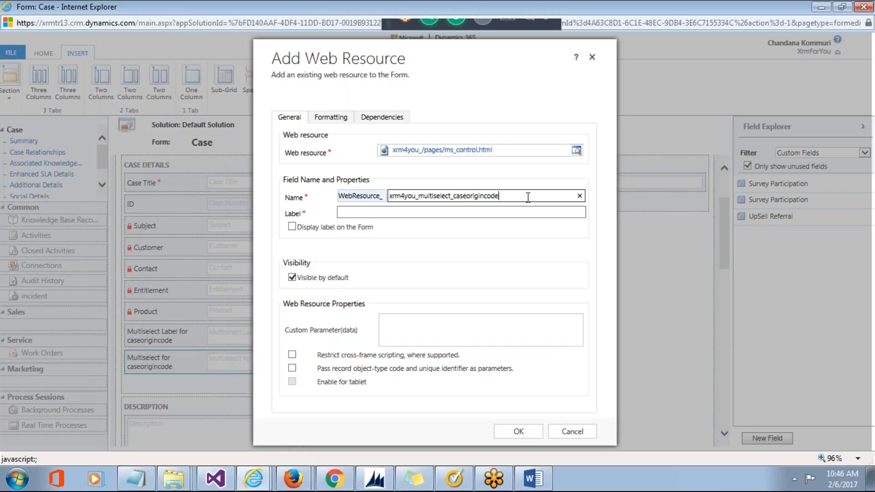
pyautogui.click(502, 211)
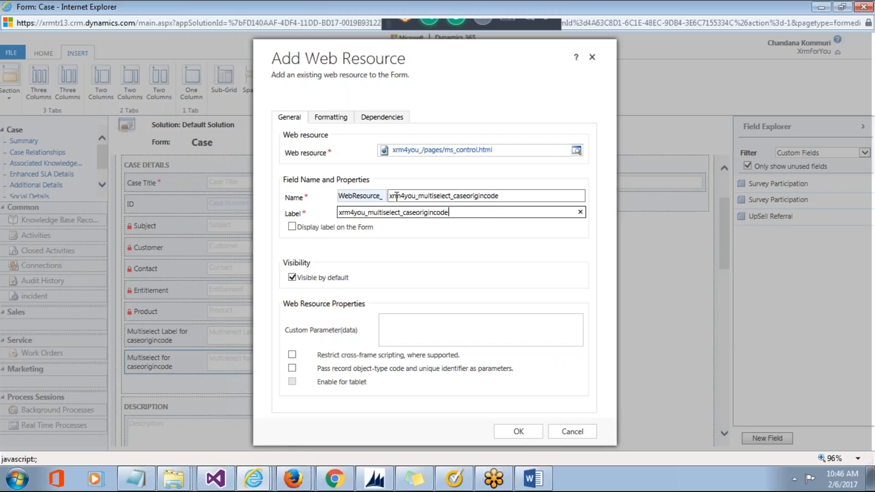
pyautogui.moveTo(391, 196); pyautogui.dragTo(508, 193)
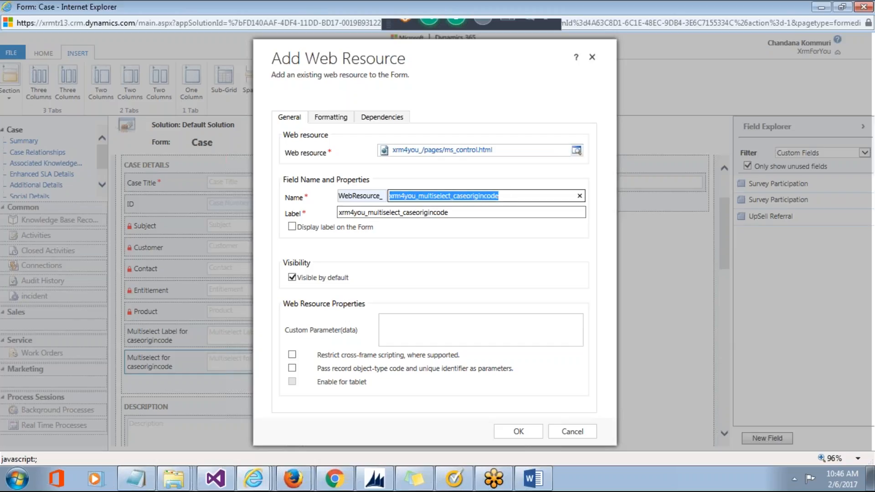
pyautogui.click(510, 198)
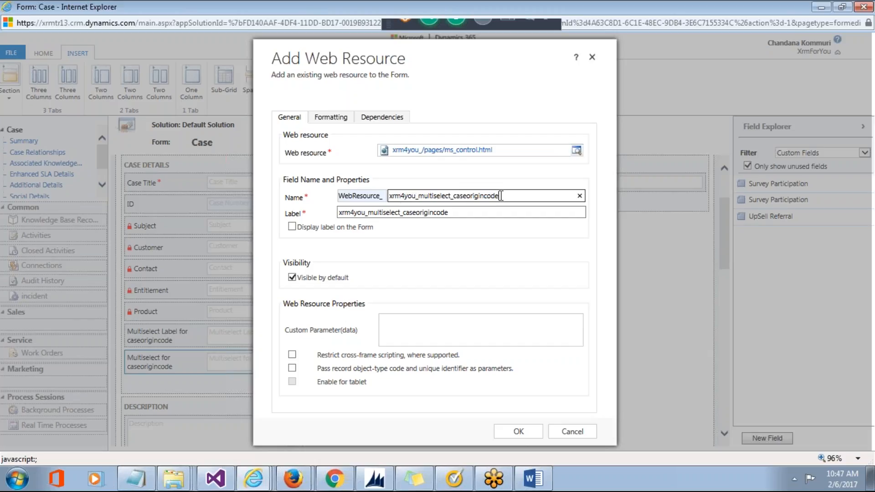
# Change the web resource's label to "Case origin" and have the label displayed on the form
pyautogui.click(401, 212)
pyautogui.hotkey('ctrl', 'a')
pyautogui.write('Case origin')
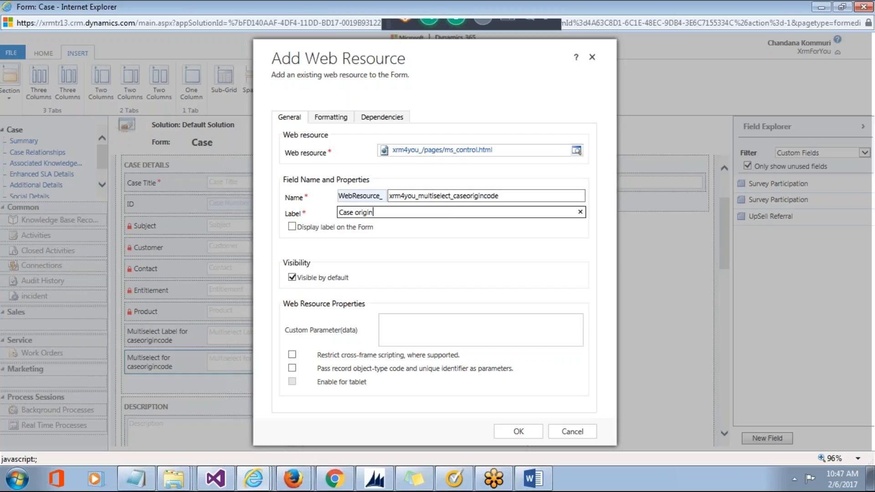
pyautogui.click(306, 227)
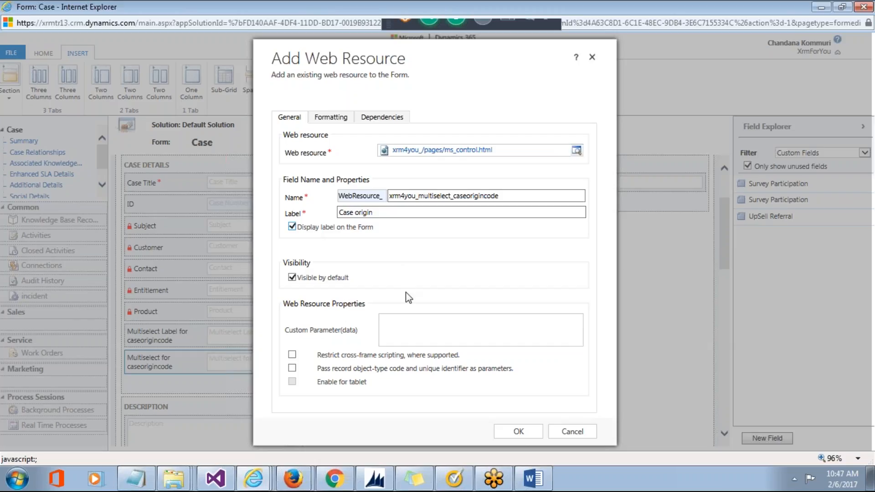
# Turn off the display border in the web resource's formatting settings
pyautogui.click(341, 118)
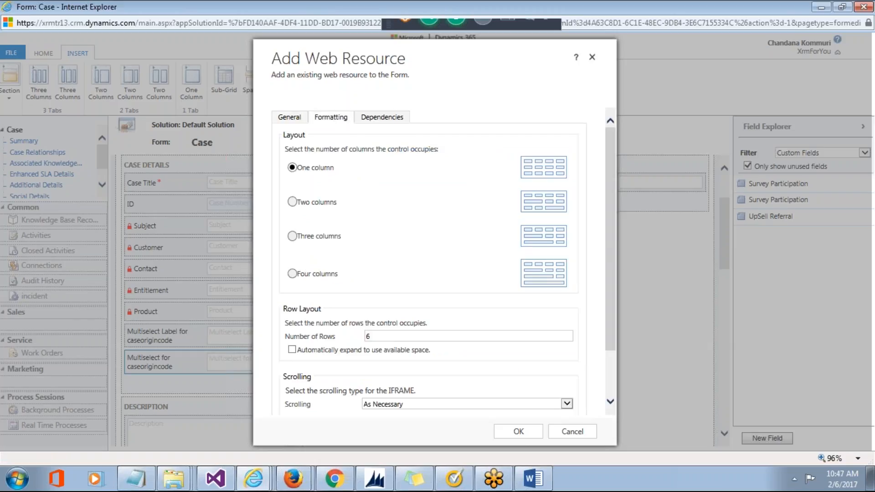
pyautogui.moveTo(612, 288); pyautogui.dragTo(615, 345)
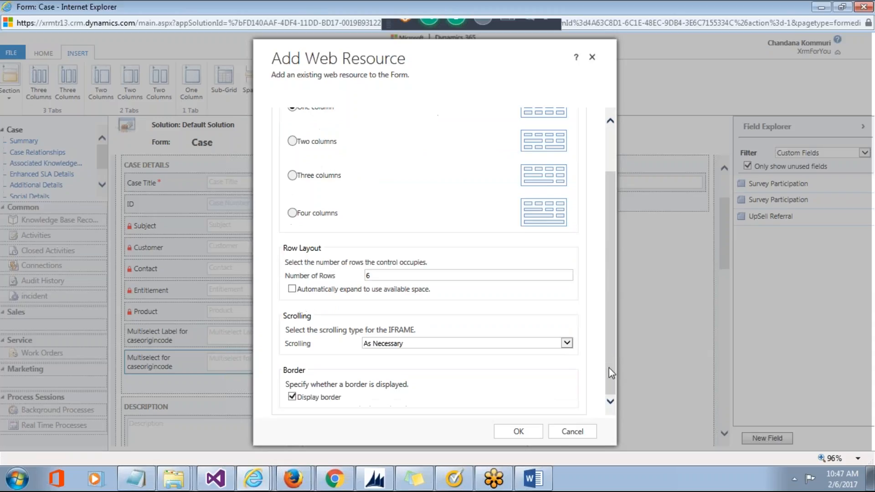
pyautogui.click(330, 399)
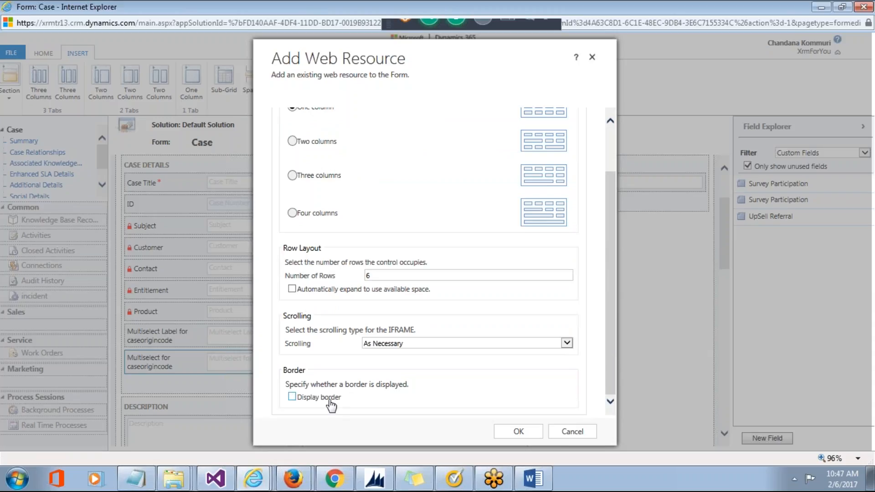
# Confirm adding the Case origin web resource to the form and open the form's properties
pyautogui.click(507, 436)
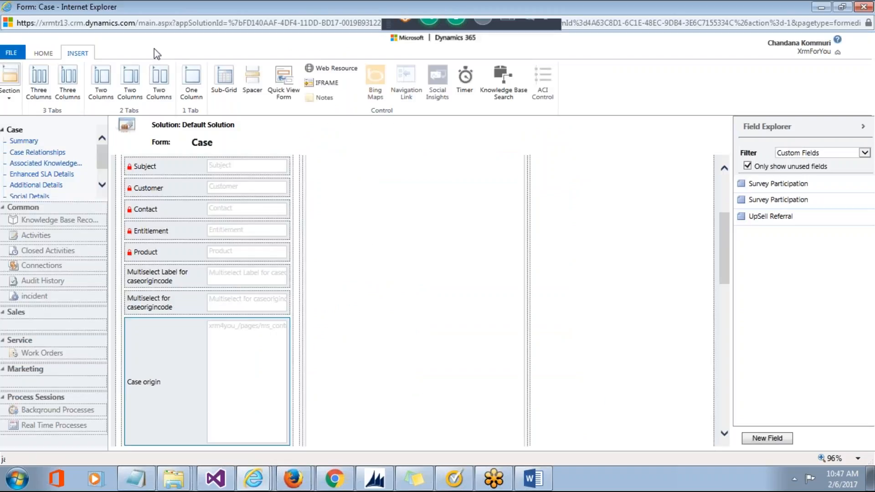
pyautogui.click(45, 53)
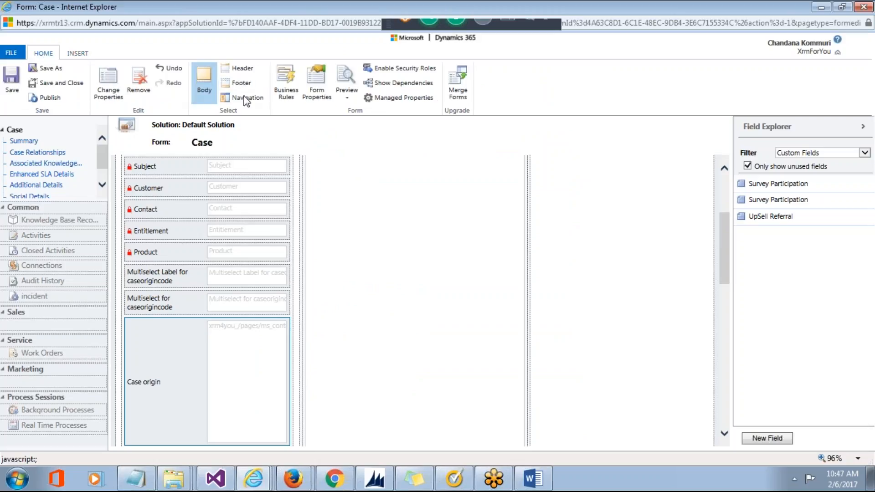
pyautogui.click(313, 90)
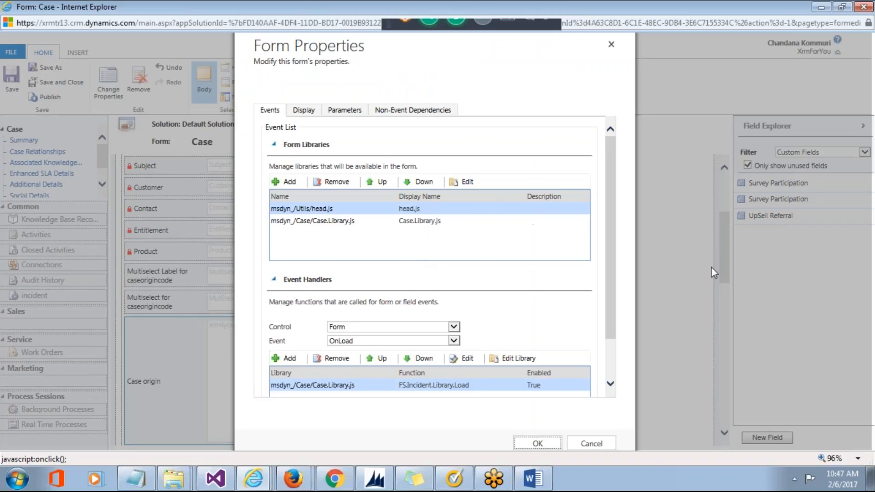
pyautogui.scroll(-3, 608, 338)
pyautogui.scroll(3, 611, 314)
# Look up *ms_formevents and add xrm4you_/scripts/ms_formevents.js to the form libraries
pyautogui.click(286, 182)
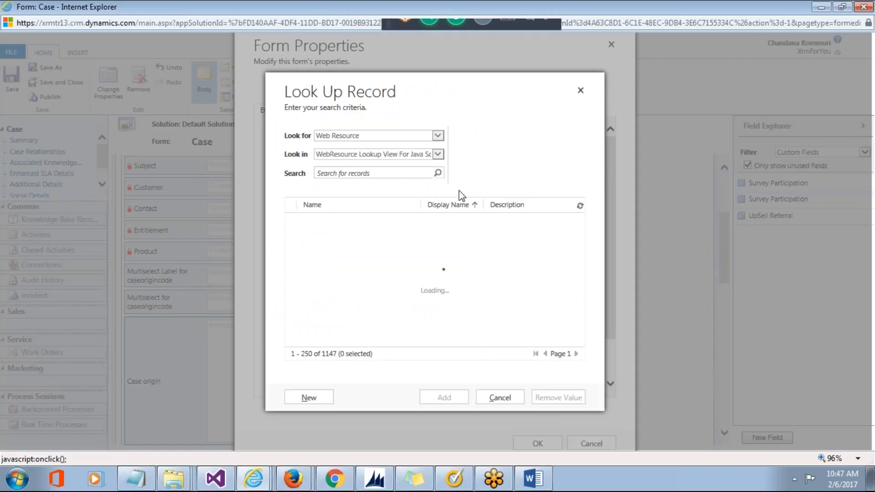
pyautogui.click(373, 177)
pyautogui.write('*ms_f')
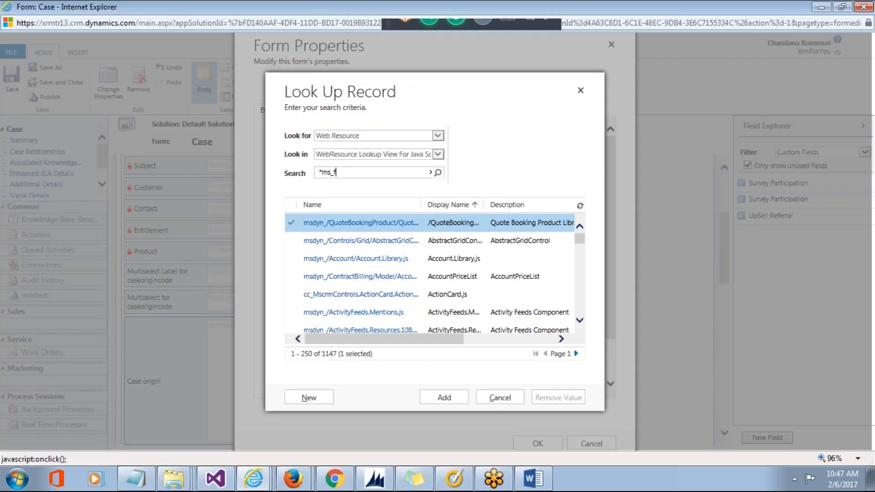
pyautogui.write('ormevents')
pyautogui.press('Return')
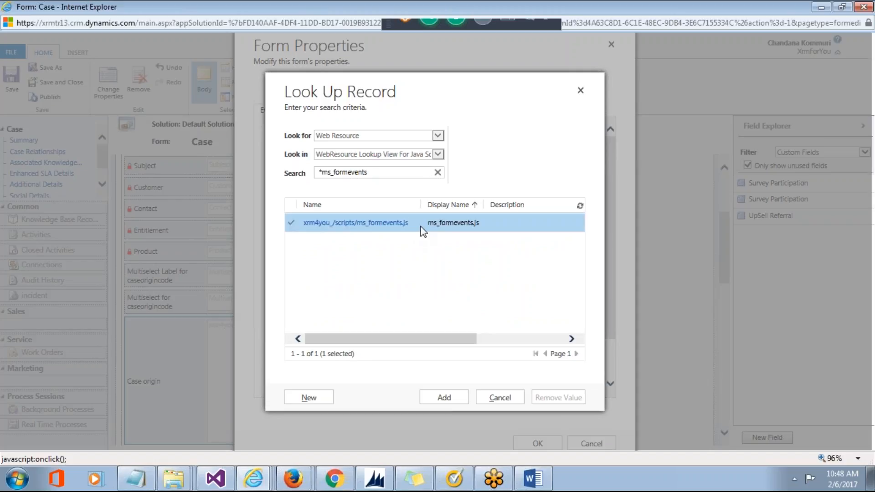
pyautogui.doubleClick(419, 226)
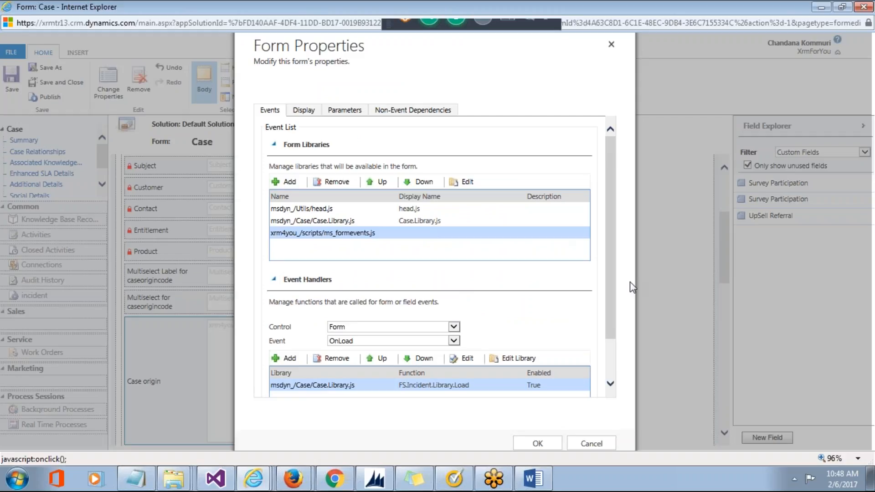
# Start adding a handler for the form's OnLoad event with xrm4you_/scripts/ms_formevents.js as its library
pyautogui.moveTo(612, 295); pyautogui.dragTo(609, 354)
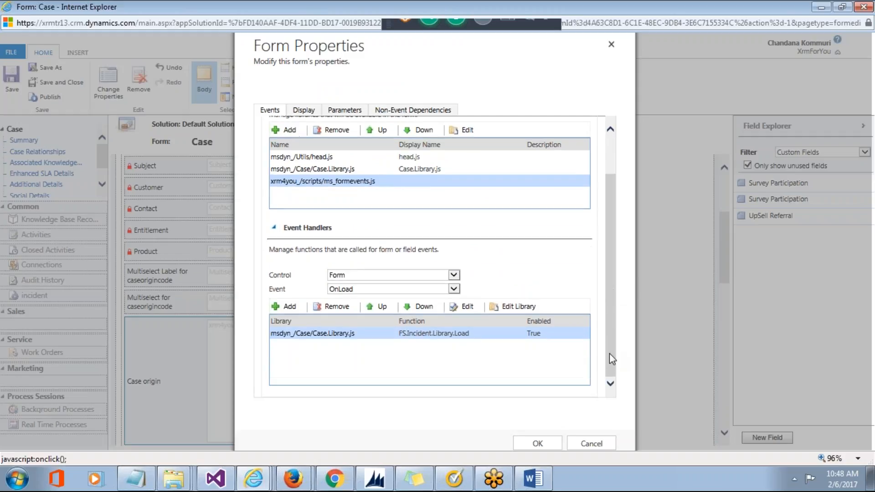
pyautogui.click(284, 307)
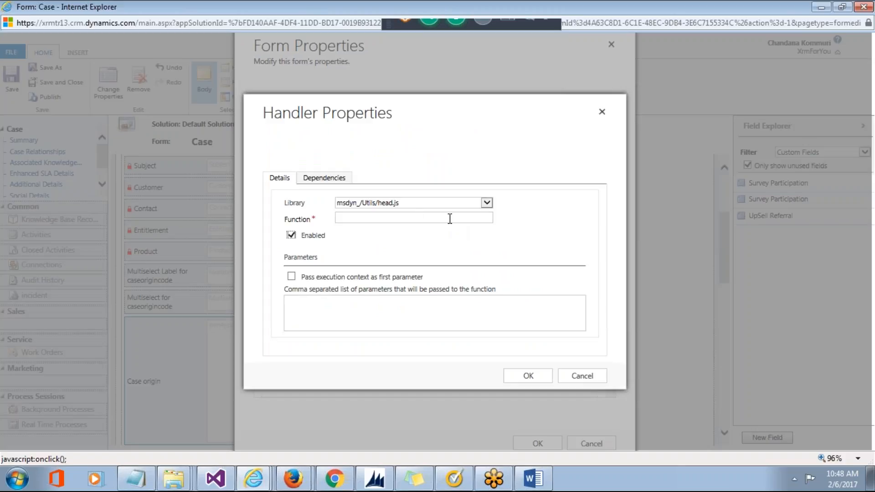
pyautogui.click(412, 203)
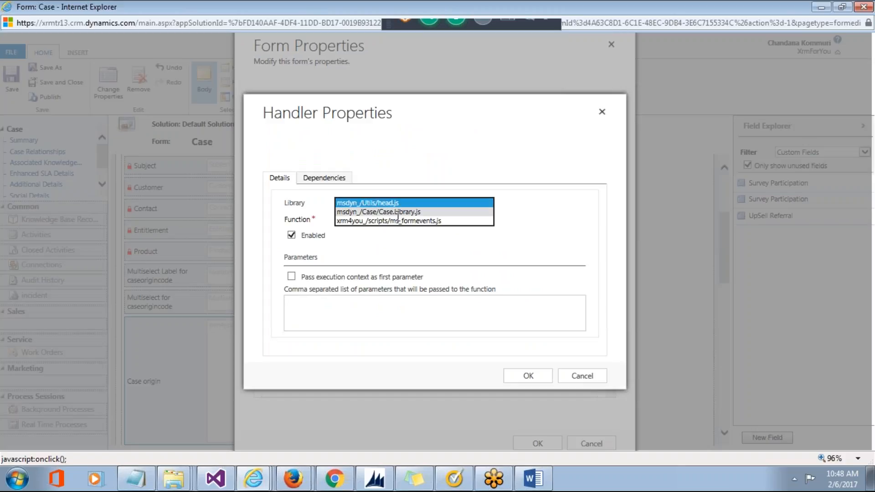
pyautogui.click(397, 221)
pyautogui.click(395, 218)
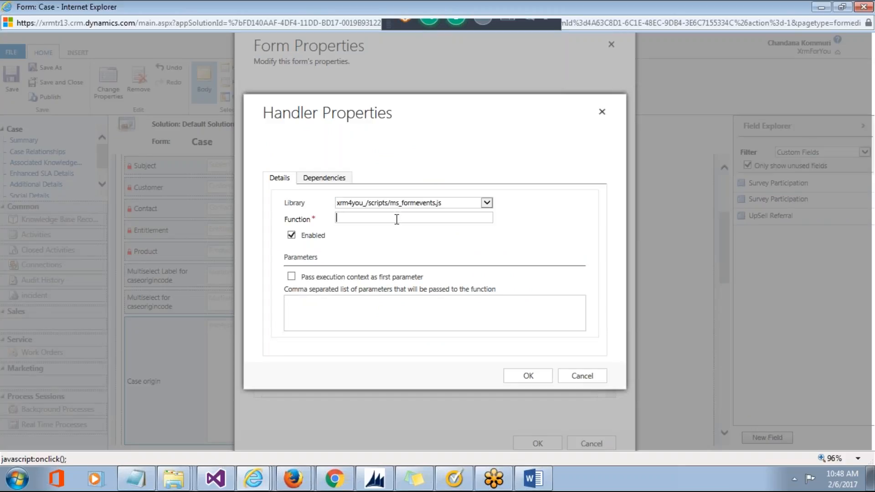
# Copy XrmForYou.MultiSelect.FormEvents.FormLoad from the Notepad notes into the handler's function, and confirm the handler and form properties
pyautogui.click(136, 479)
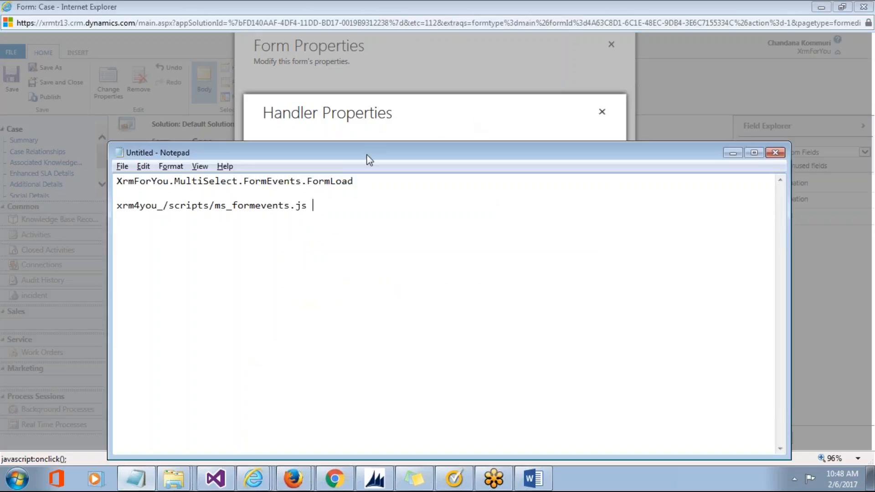
pyautogui.moveTo(365, 179); pyautogui.dragTo(100, 177)
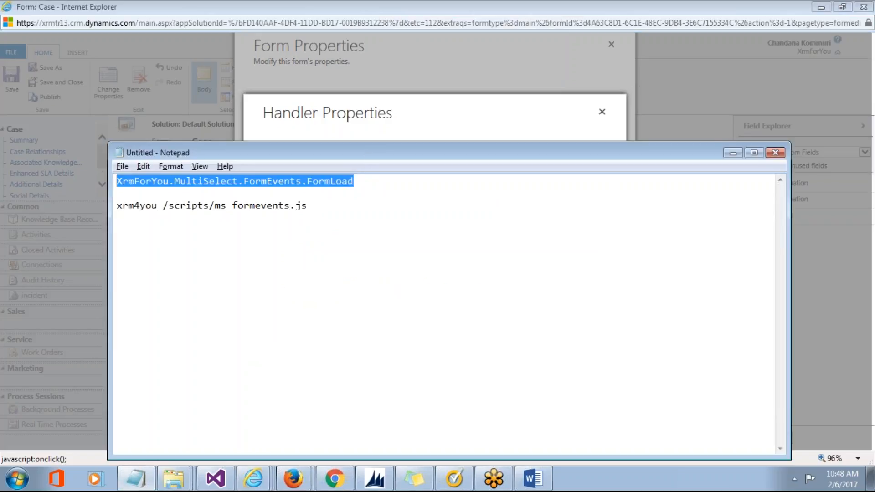
pyautogui.hotkey('ctrl', 'c')
pyautogui.click(100, 177)
pyautogui.hotkey('ctrl', 'v')
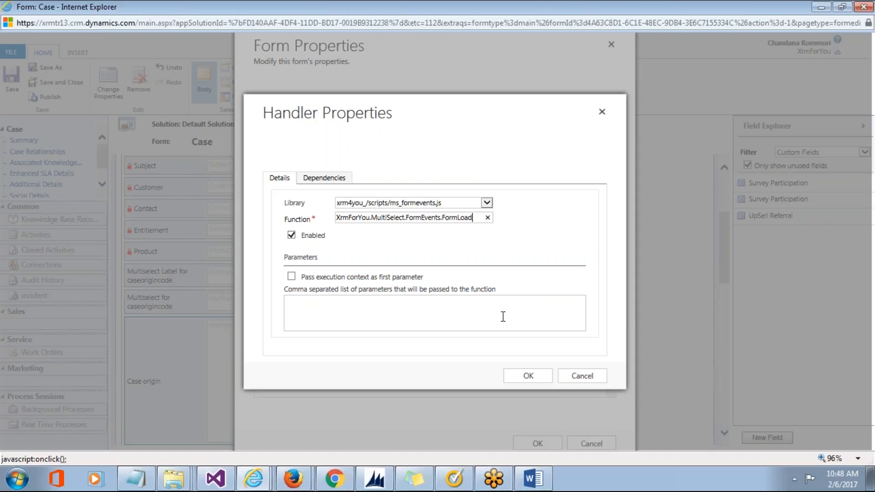
pyautogui.click(529, 377)
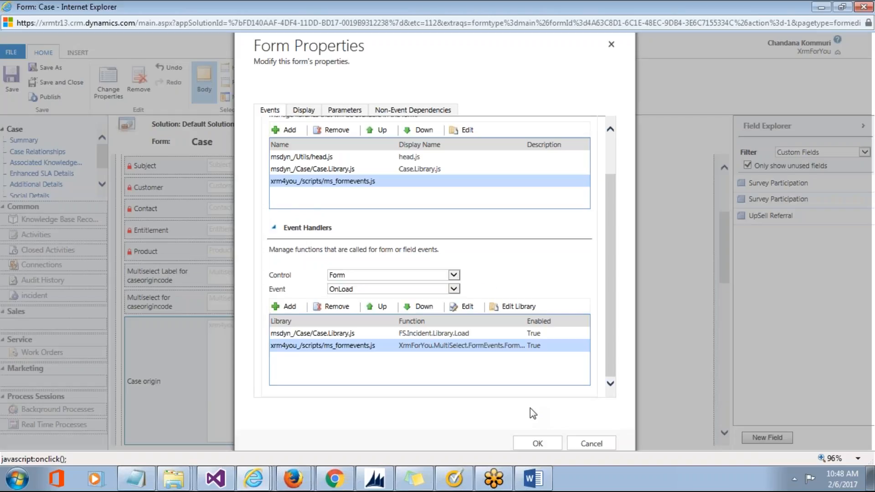
pyautogui.click(537, 442)
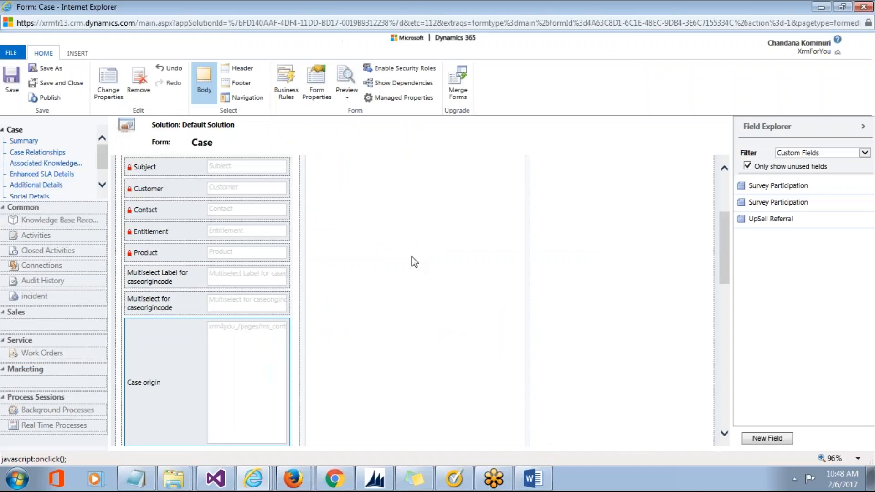
# Save the Case form and publish its changes
pyautogui.click(15, 88)
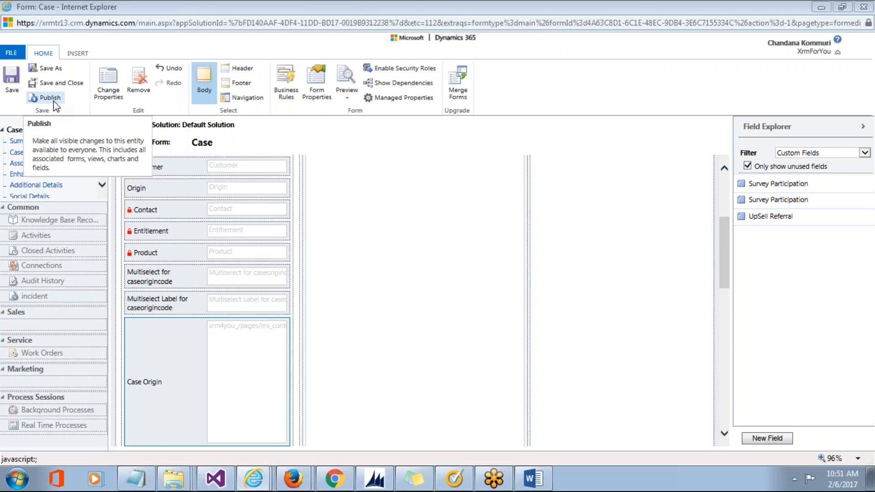
pyautogui.click(54, 100)
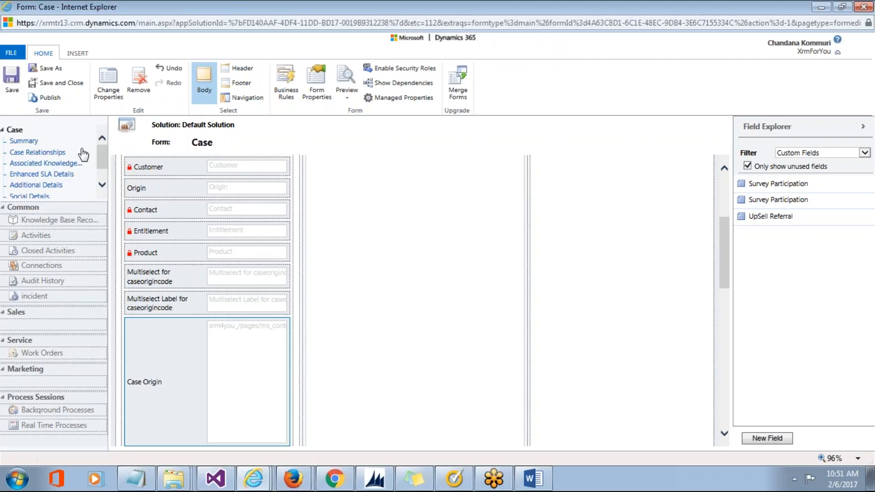
pyautogui.click(44, 99)
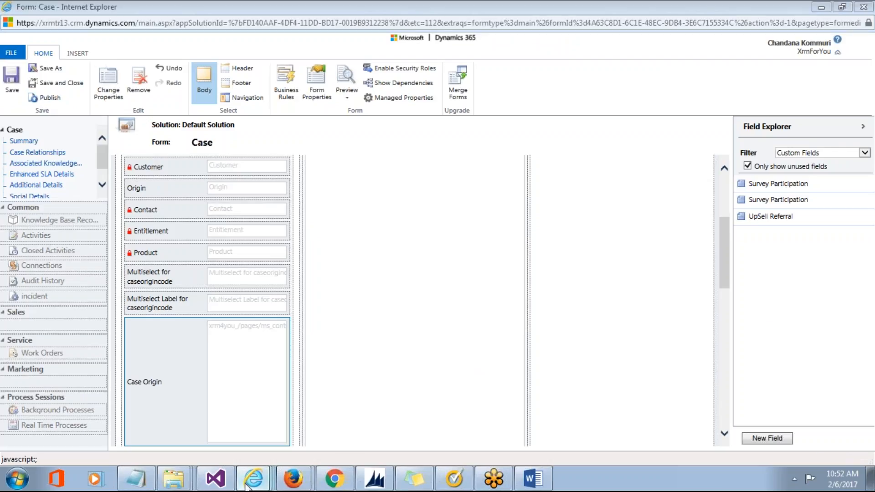
# Switch to the My Active Cases window and start a new case titled "Multiselect Test for case"
pyautogui.moveTo(253, 478)
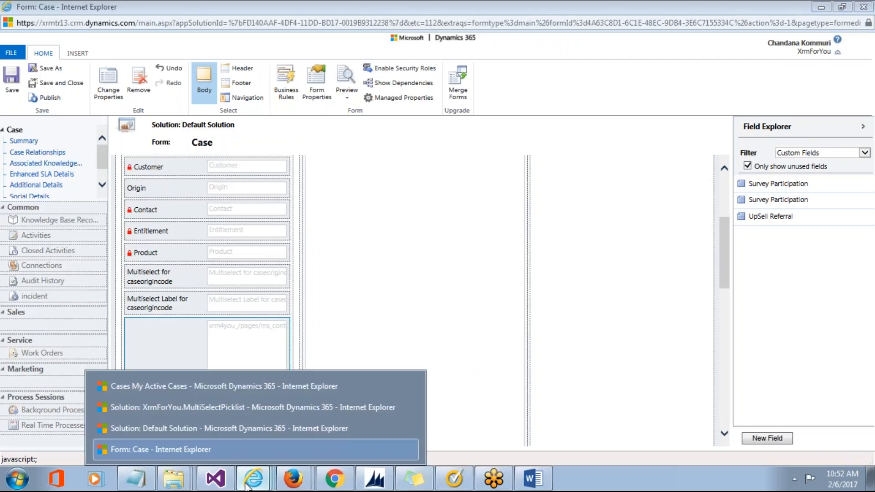
pyautogui.click(252, 386)
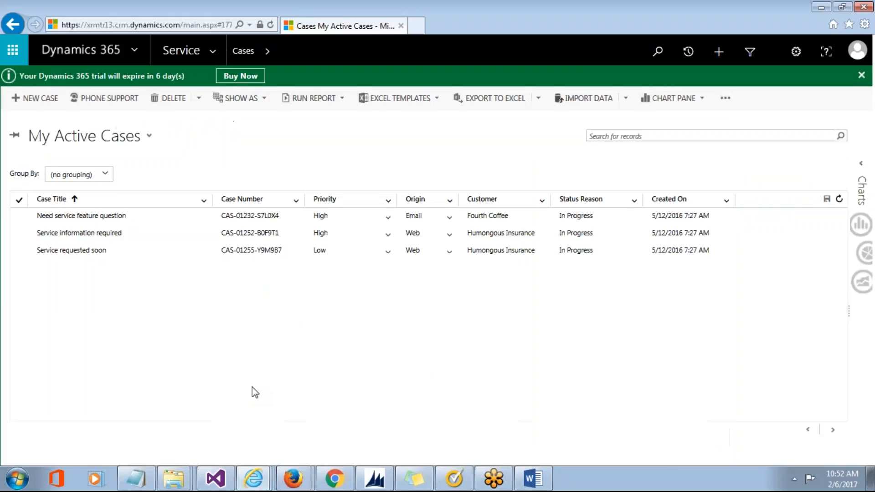
pyautogui.click(39, 98)
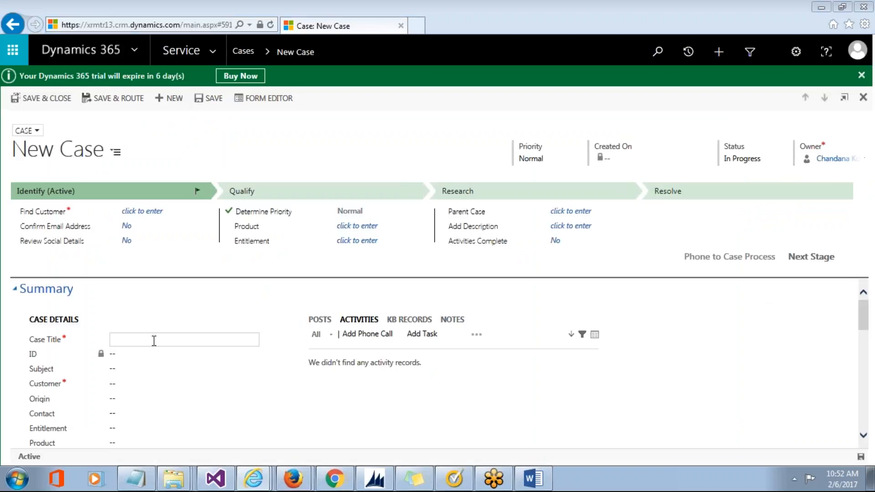
pyautogui.write('Multiselect Test for case')
# Look up the customer for the new case and choose Adventure Works
pyautogui.click(122, 385)
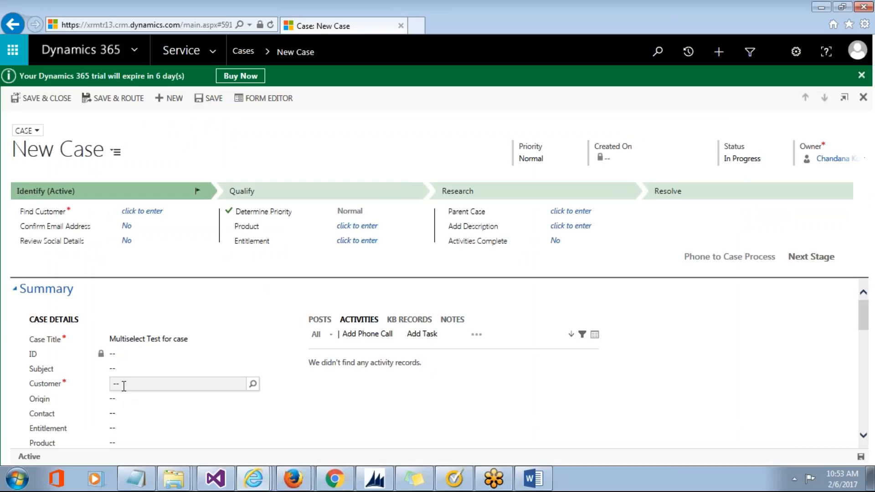
pyautogui.click(253, 383)
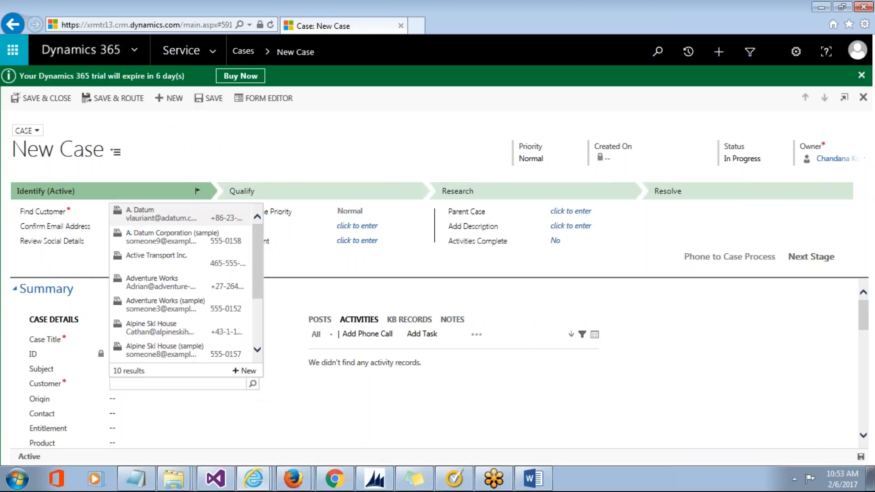
pyautogui.click(187, 286)
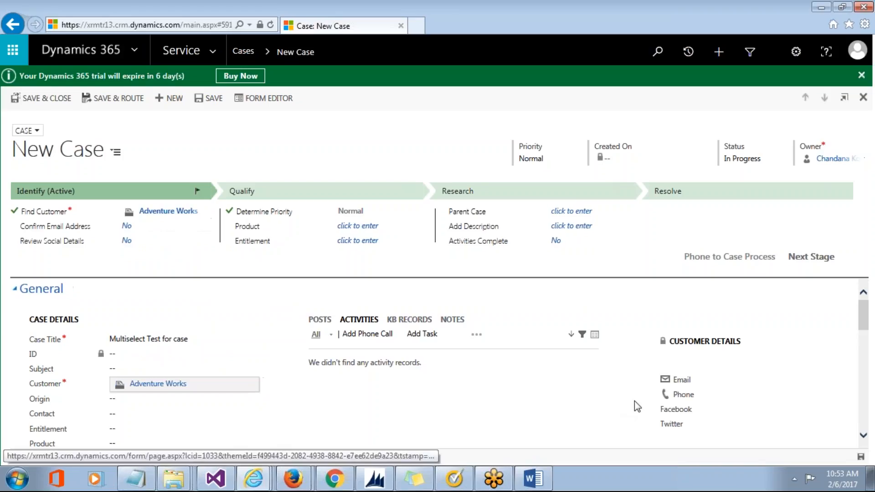
# Select Phone and Email as the Case Origin values and save the new case
pyautogui.scroll(-3, 863, 441)
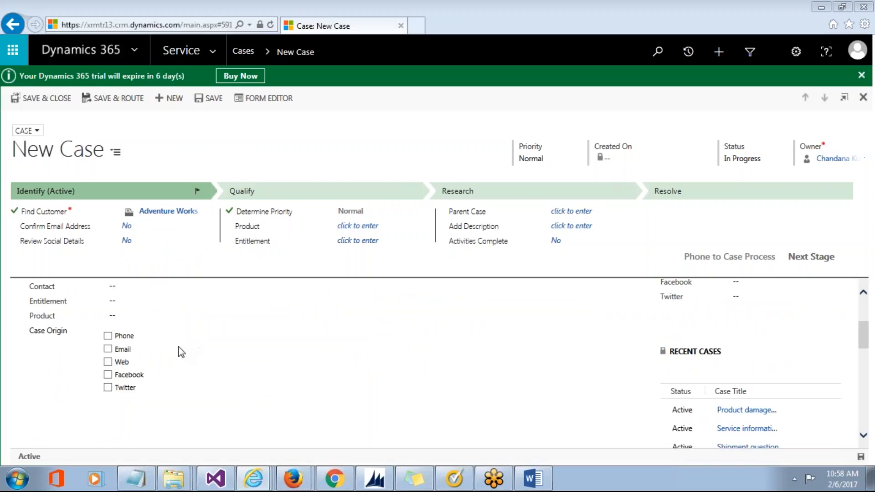
pyautogui.click(108, 337)
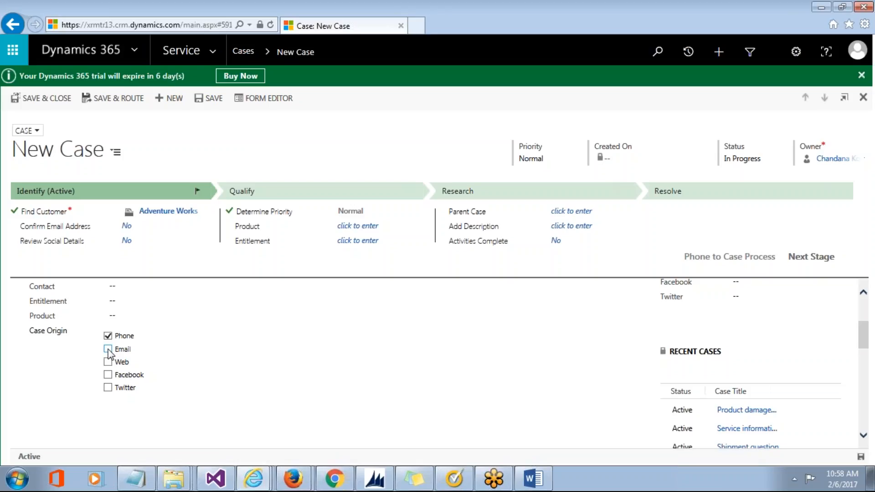
pyautogui.click(108, 349)
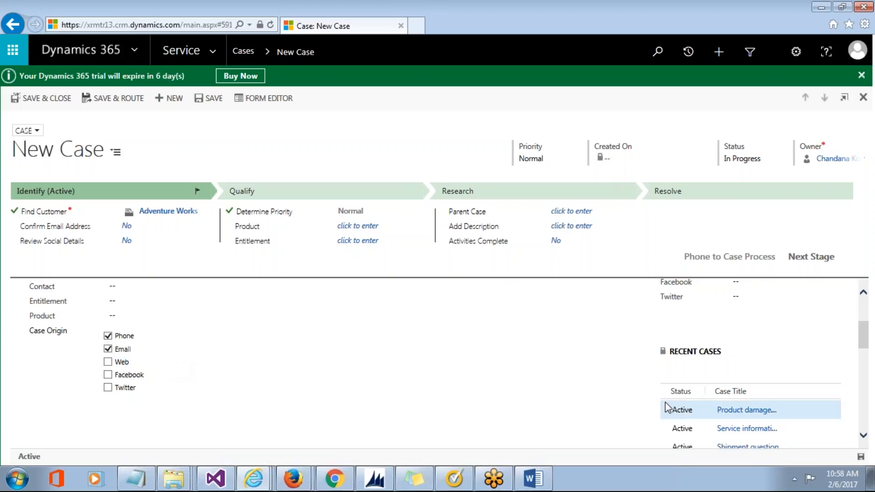
pyautogui.click(860, 457)
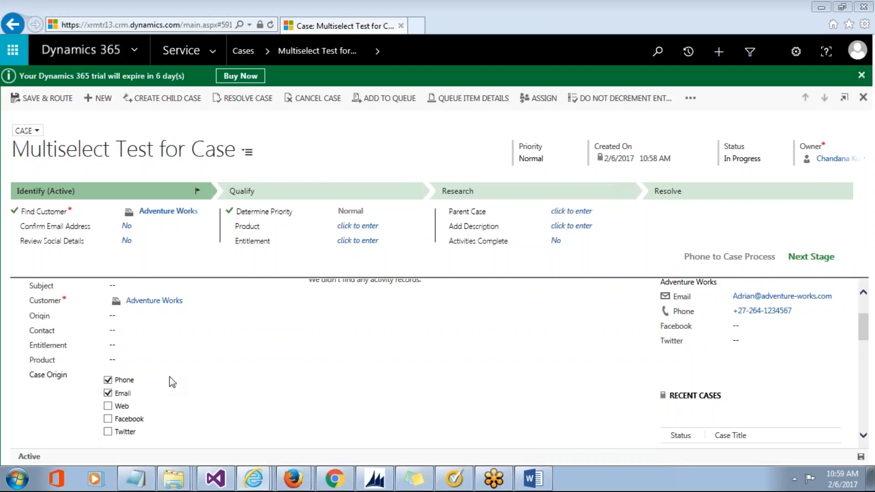
# Change the Case Origin selection by clearing Email and selecting Web, and save the case
pyautogui.click(108, 393)
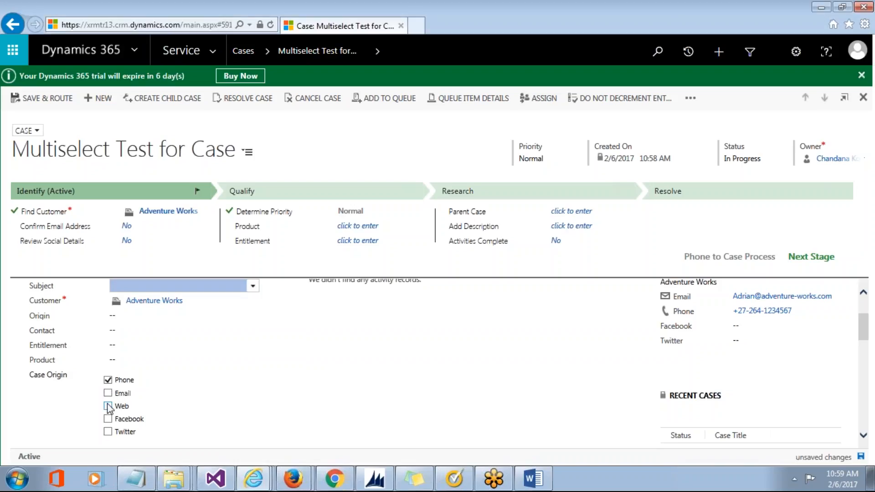
pyautogui.click(108, 406)
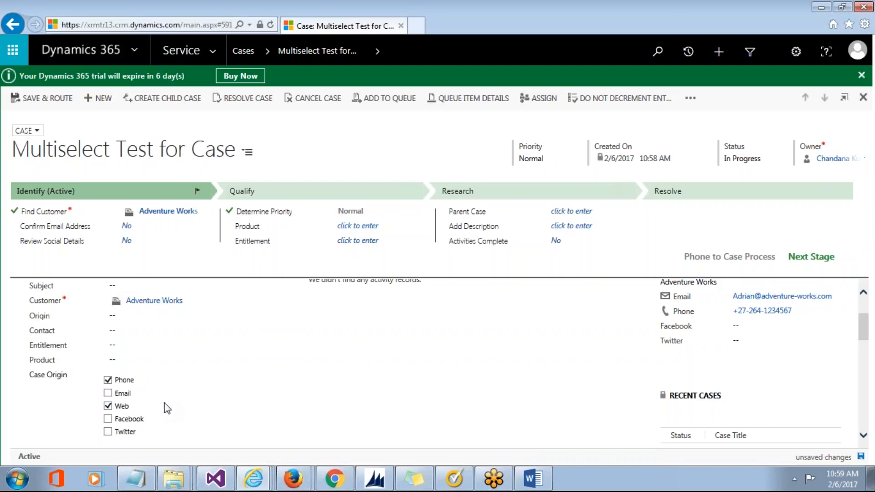
pyautogui.hotkey('ctrl', 's')
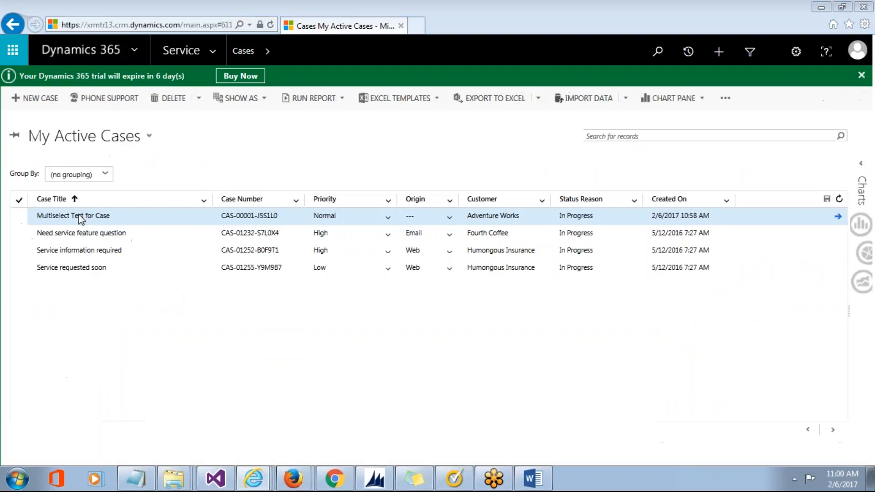
# Open the "Multiselect Test for Case" record from My Active Cases and review its saved Case Origin selections
pyautogui.click(81, 219)
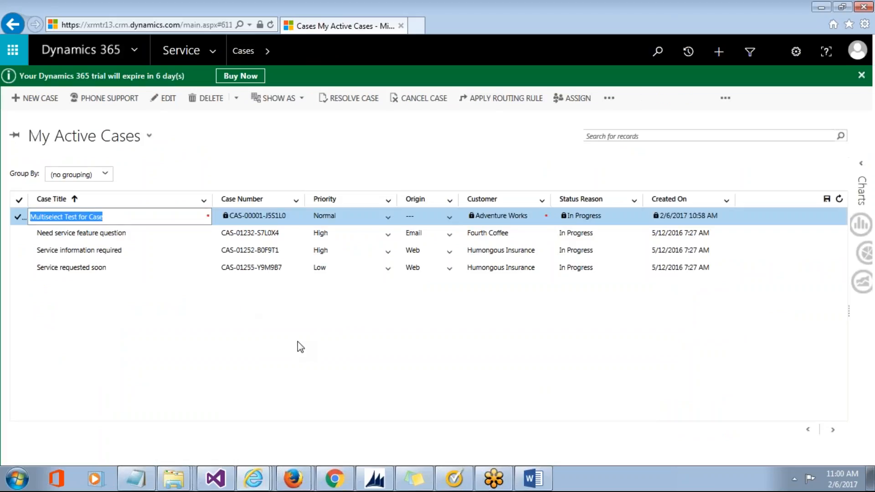
pyautogui.click(195, 251)
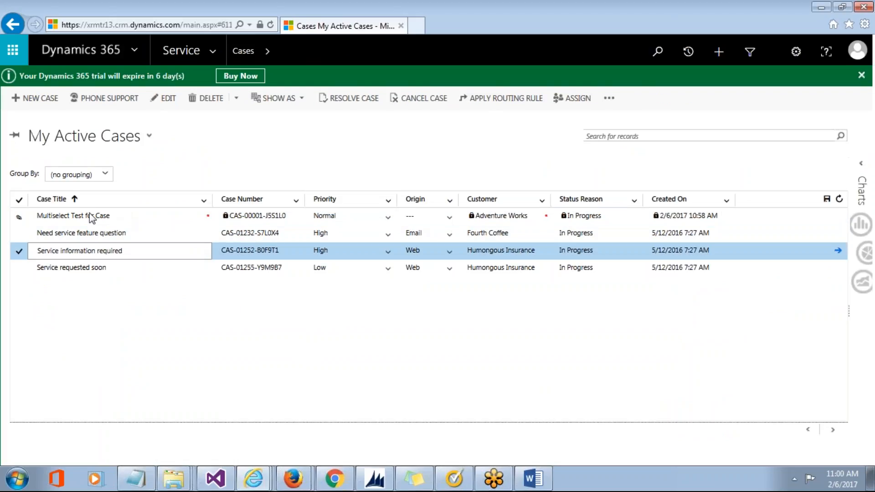
pyautogui.click(61, 218)
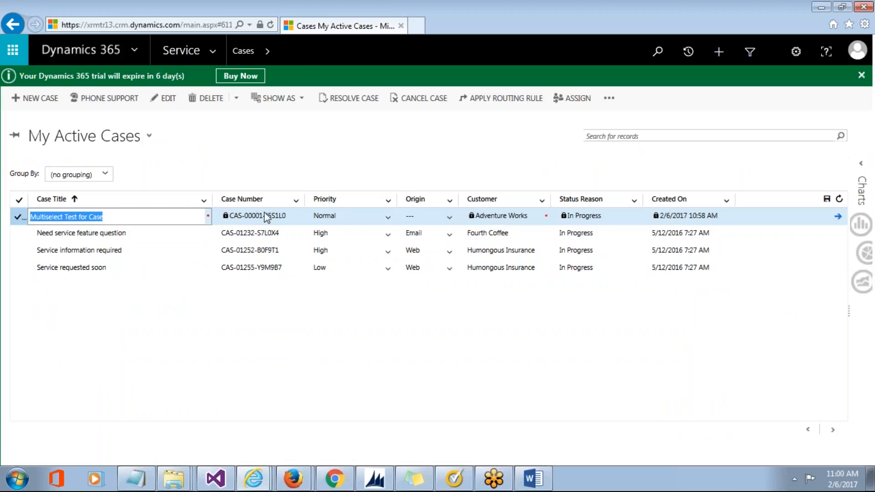
pyautogui.click(162, 100)
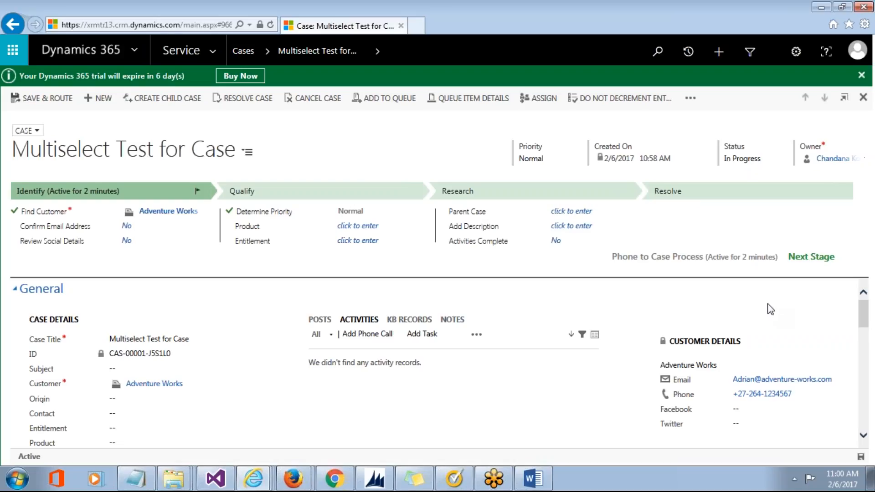
pyautogui.scroll(-2, 768, 306)
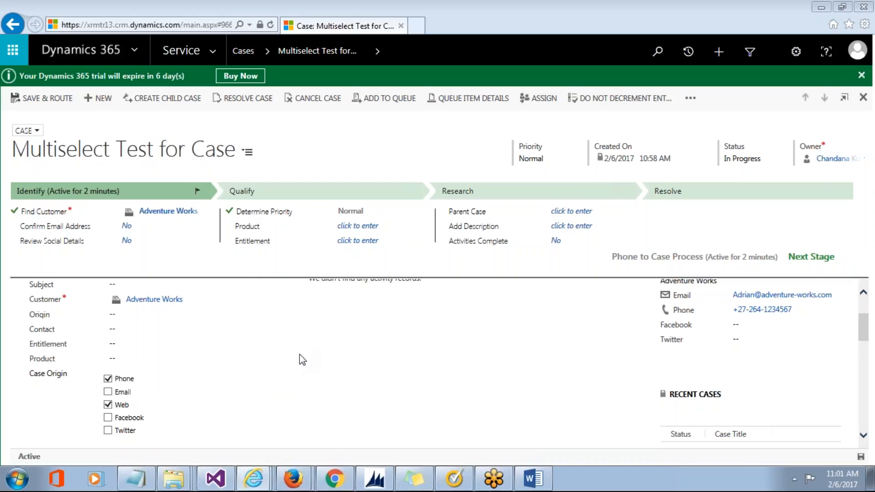
# Switch to the Default Solution window, open the Case entity's Active Cases view and remove its Origin column
pyautogui.moveTo(253, 478)
pyautogui.click(259, 428)
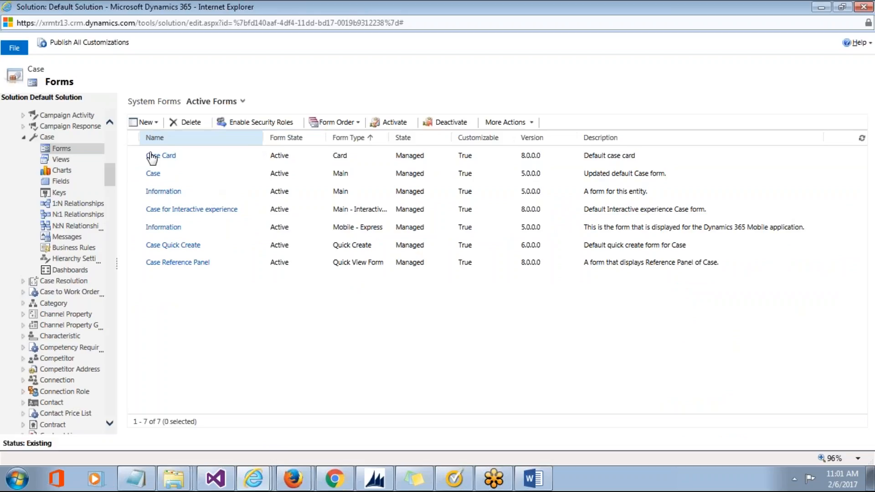
pyautogui.click(64, 161)
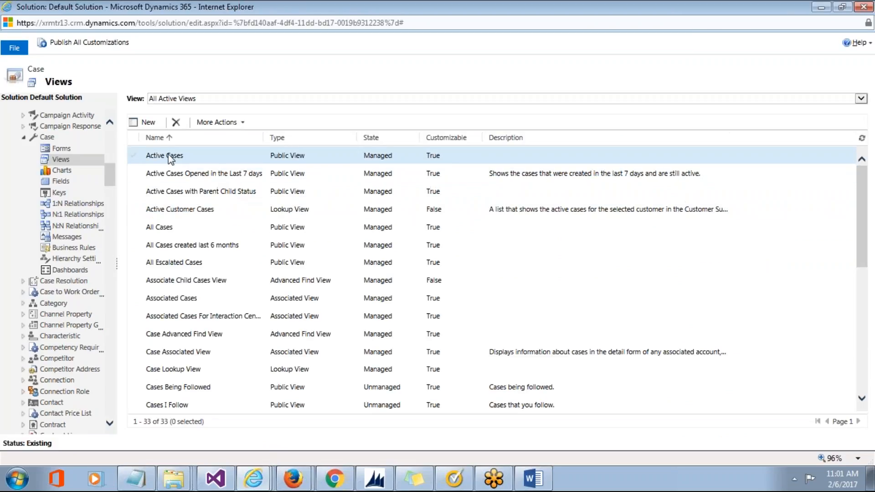
pyautogui.doubleClick(165, 155)
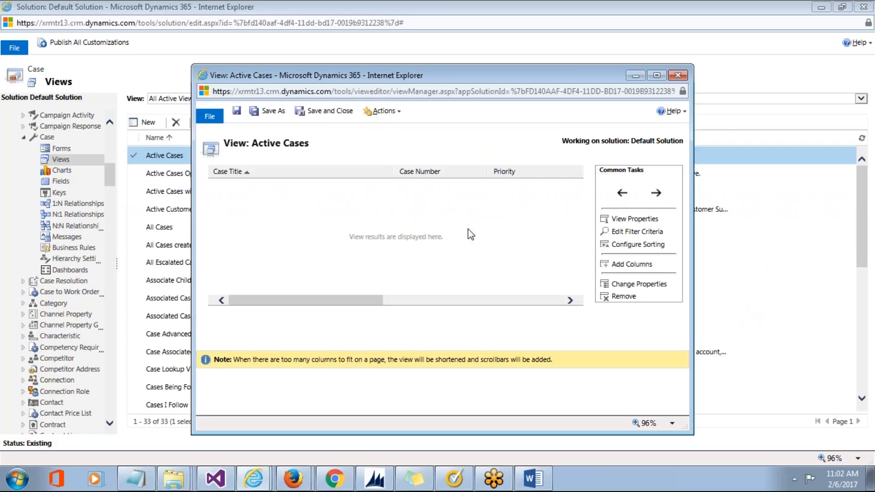
pyautogui.moveTo(358, 300); pyautogui.dragTo(446, 299)
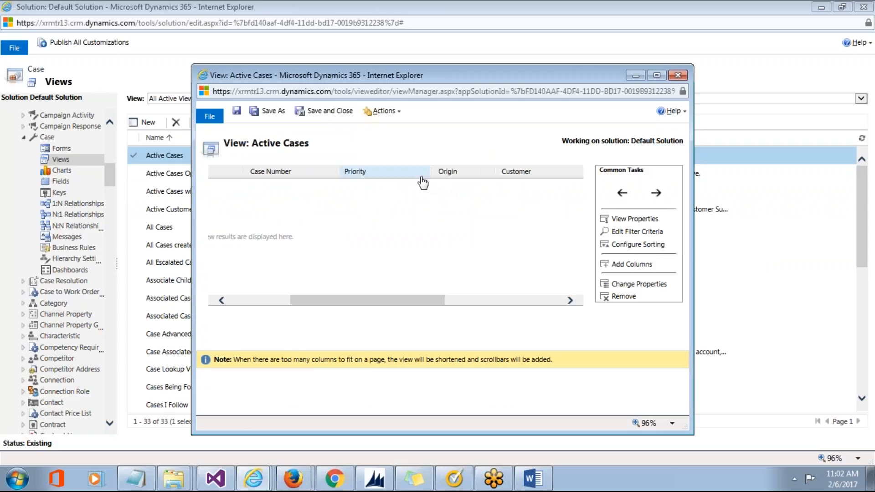
pyautogui.click(454, 173)
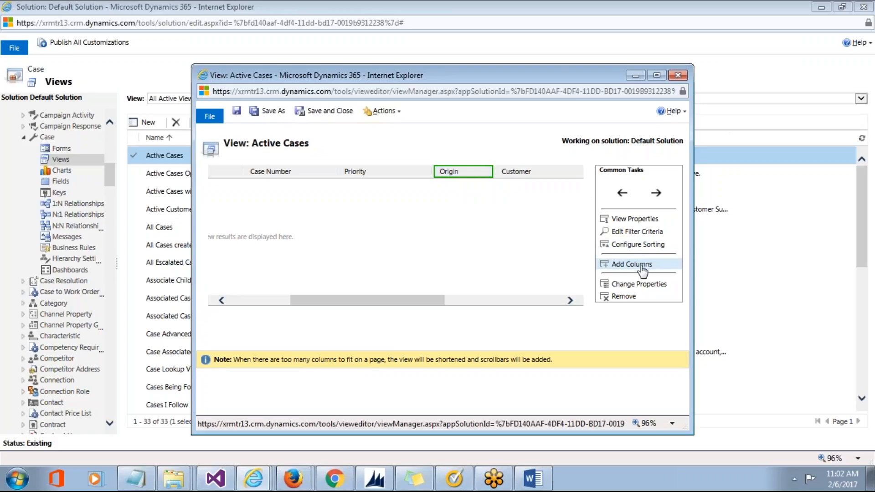
pyautogui.click(629, 297)
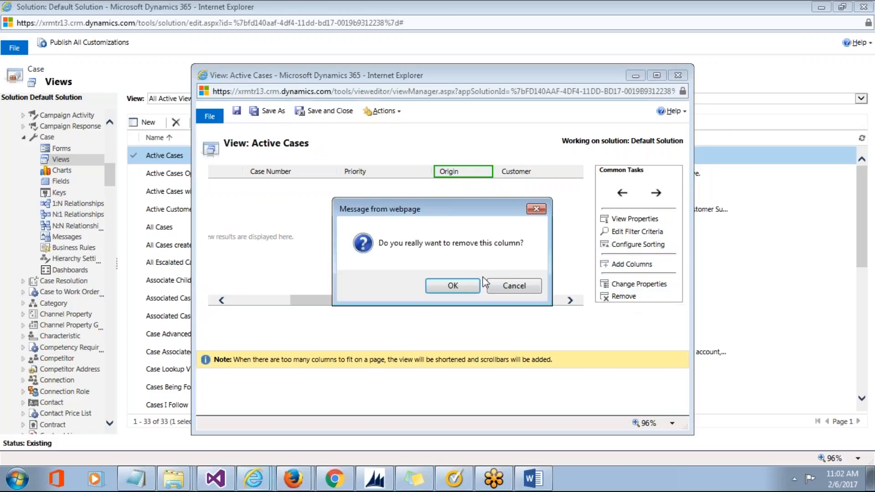
pyautogui.click(450, 285)
pyautogui.moveTo(451, 303); pyautogui.dragTo(388, 303)
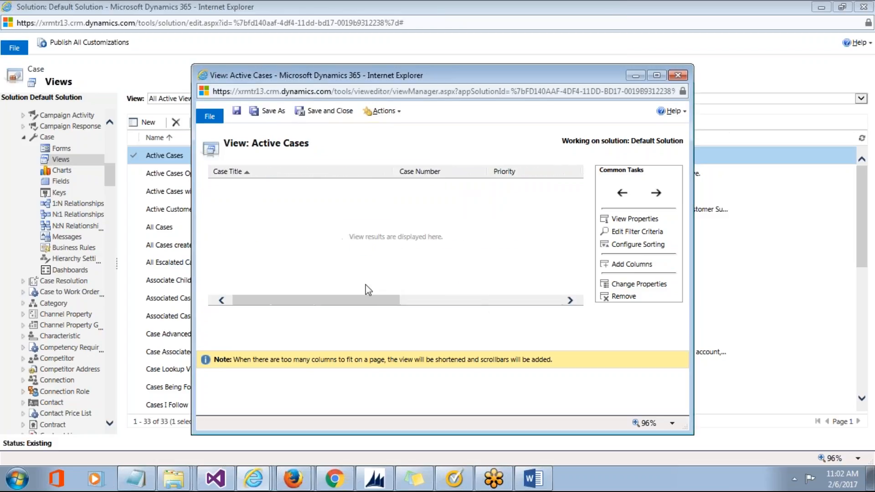
pyautogui.click(635, 76)
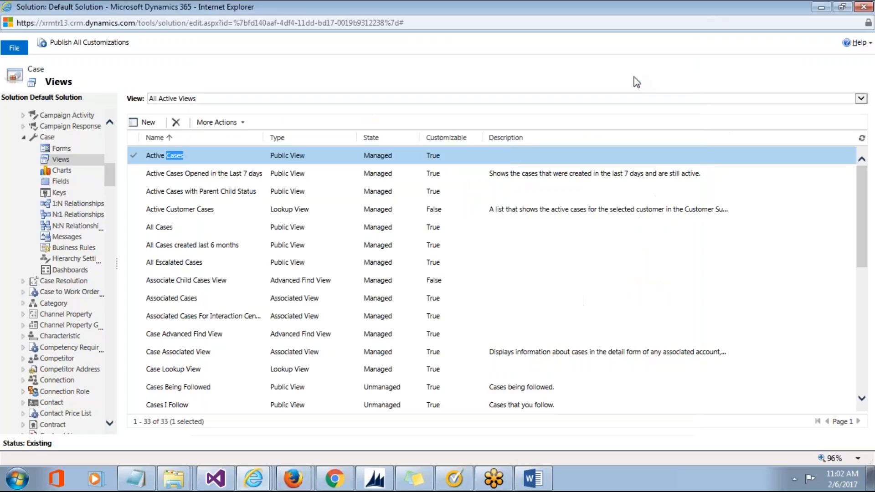
# Change the display name of the Case field "Multiselect Label for caseorigincode" to "Case Origin", then save and close the field
pyautogui.click(63, 182)
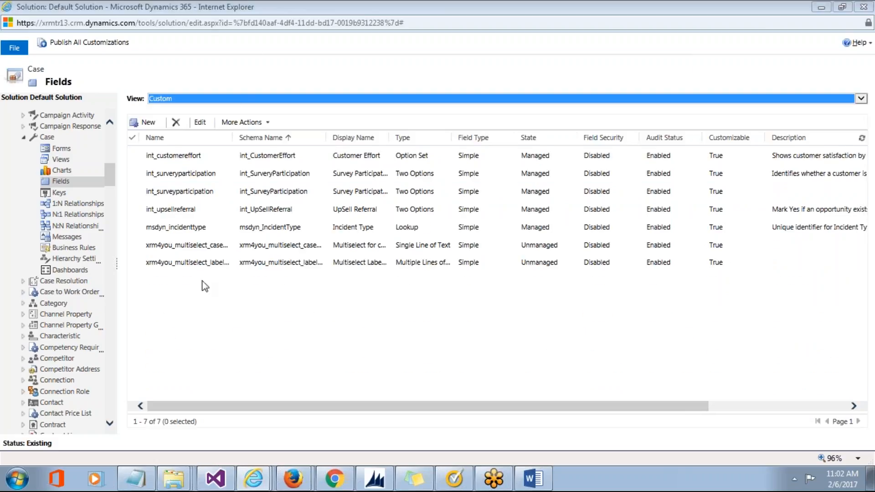
pyautogui.doubleClick(222, 262)
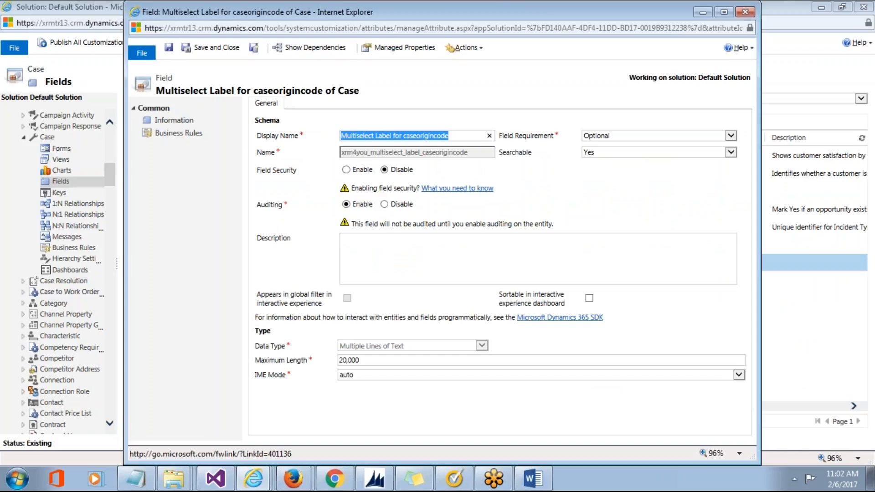
pyautogui.write('Case o')
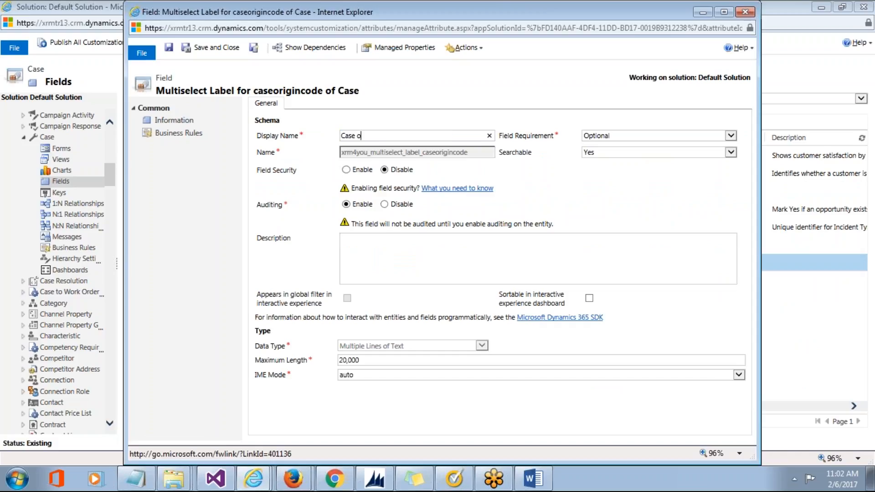
pyautogui.write('rig')
pyautogui.press('BackSpace')
pyautogui.press('BackSpace')
pyautogui.press('BackSpace')
pyautogui.press('BackSpace')
pyautogui.write('Origin')
pyautogui.click(216, 46)
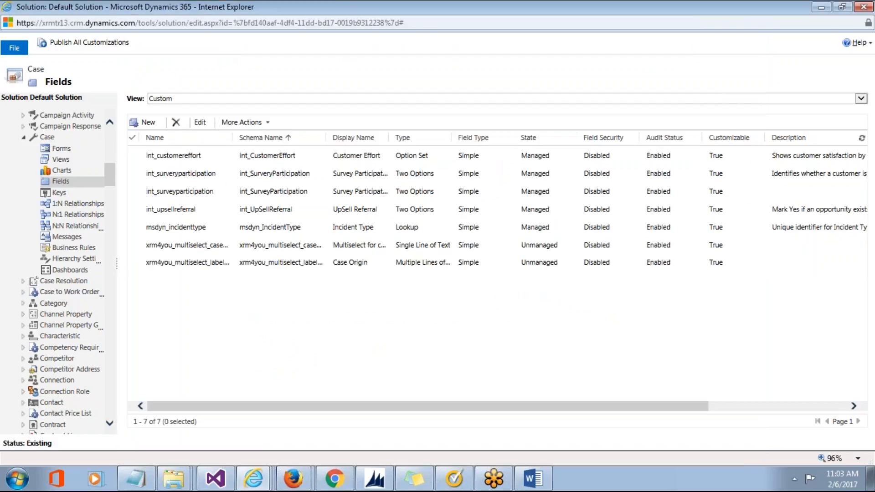
pyautogui.click(254, 474)
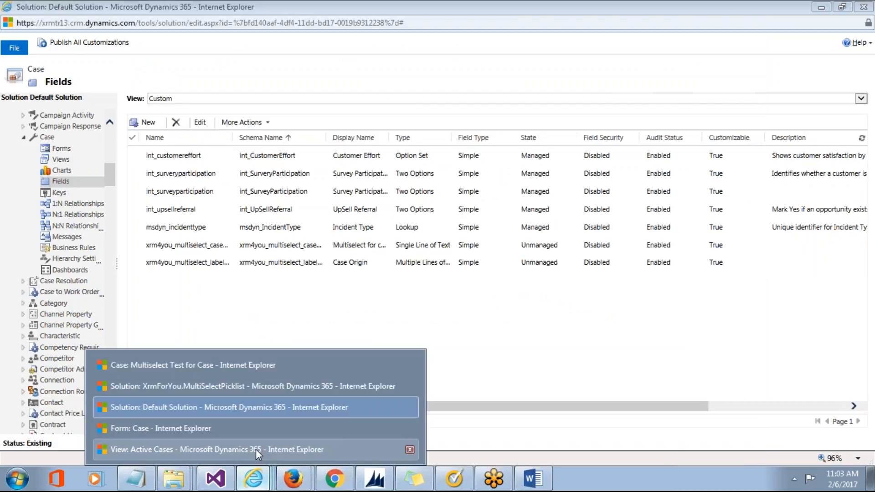
pyautogui.click(255, 449)
pyautogui.click(438, 172)
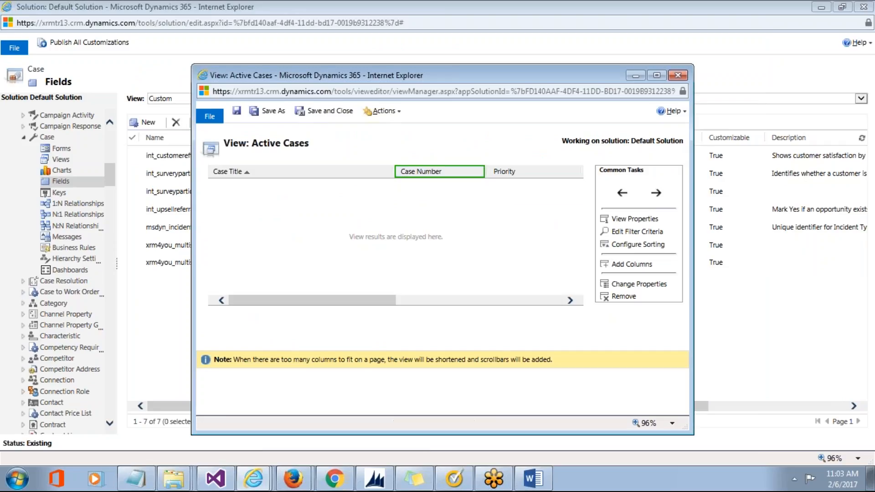
pyautogui.click(642, 265)
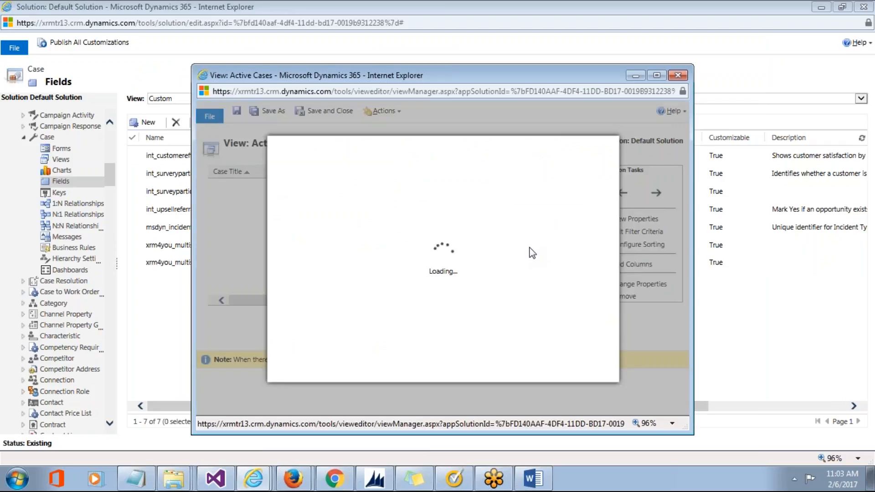
pyautogui.moveTo(595, 270); pyautogui.dragTo(596, 269)
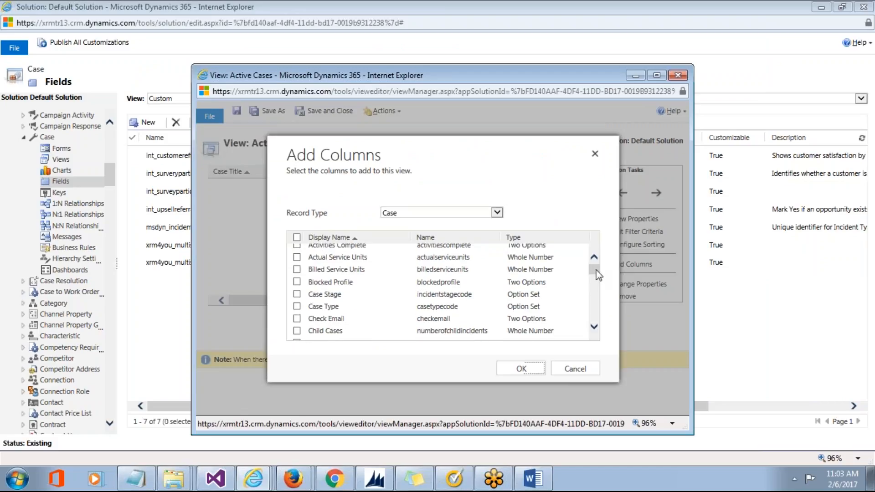
pyautogui.click(596, 325)
pyautogui.click(596, 325)
pyautogui.click(596, 325)
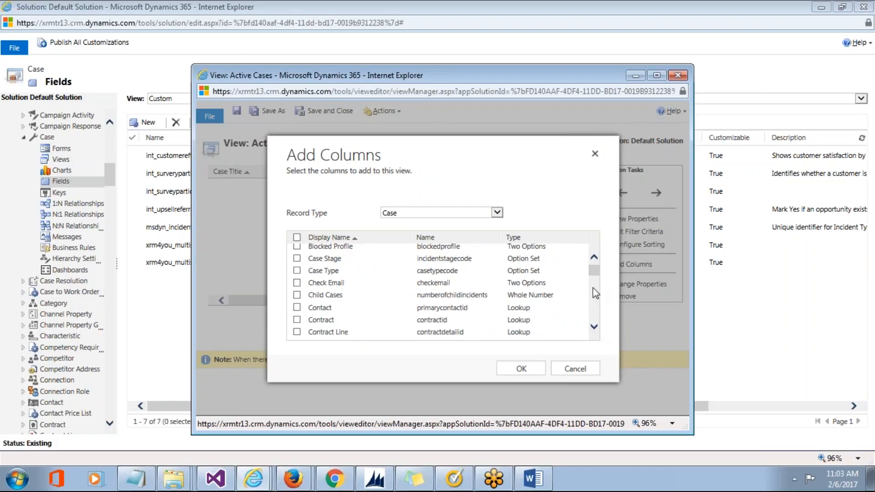
pyautogui.moveTo(591, 272); pyautogui.dragTo(590, 257)
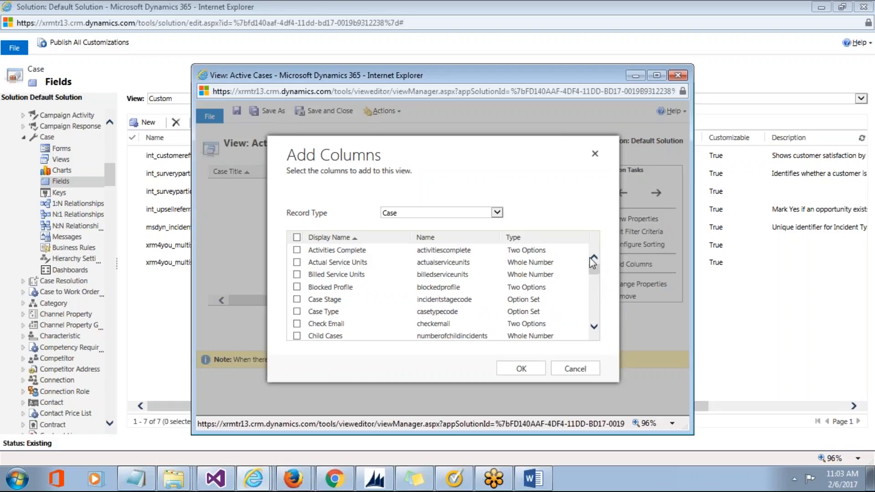
pyautogui.click(575, 369)
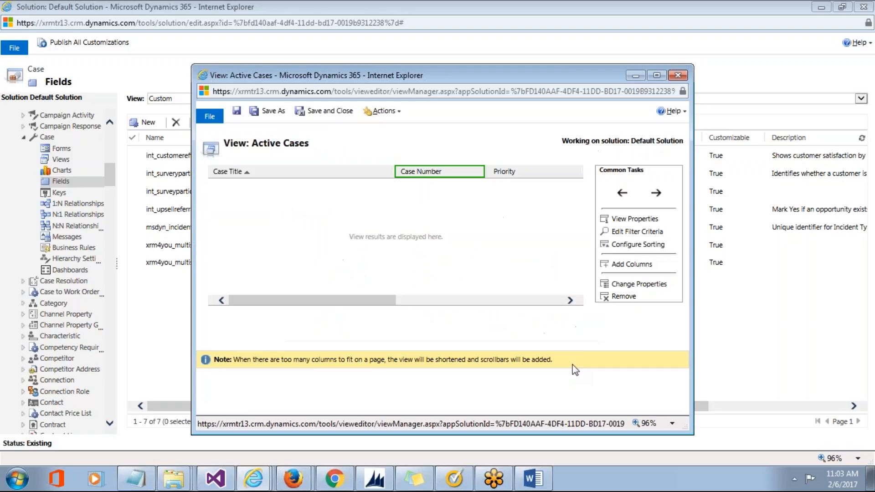
pyautogui.click(679, 76)
pyautogui.click(427, 247)
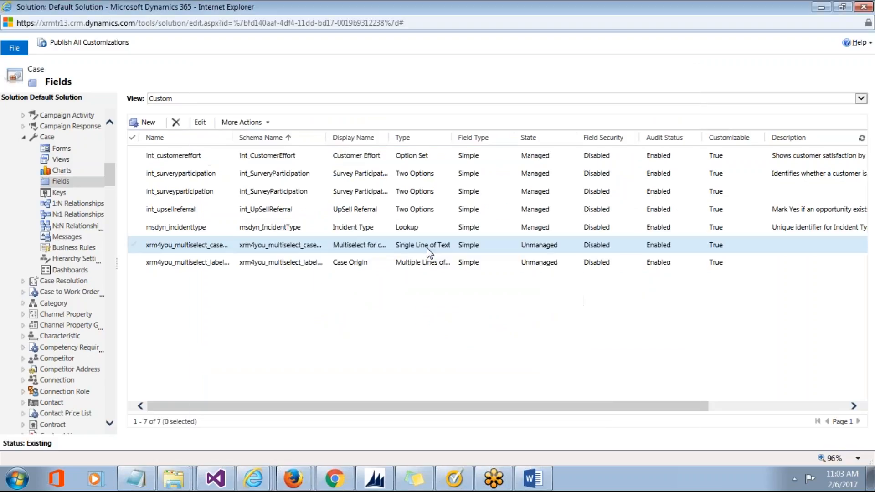
# Reopen the Case entity's Active Cases view and add the Case Origin column after Case Number
pyautogui.click(60, 159)
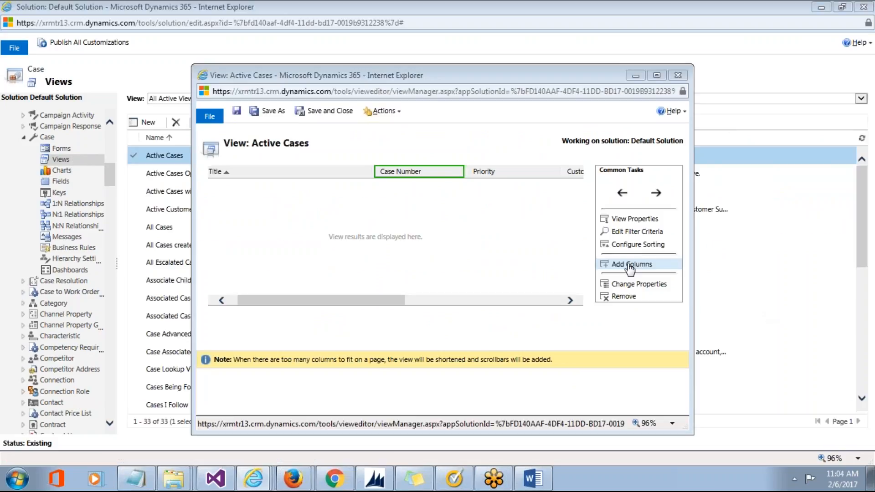
pyautogui.click(627, 264)
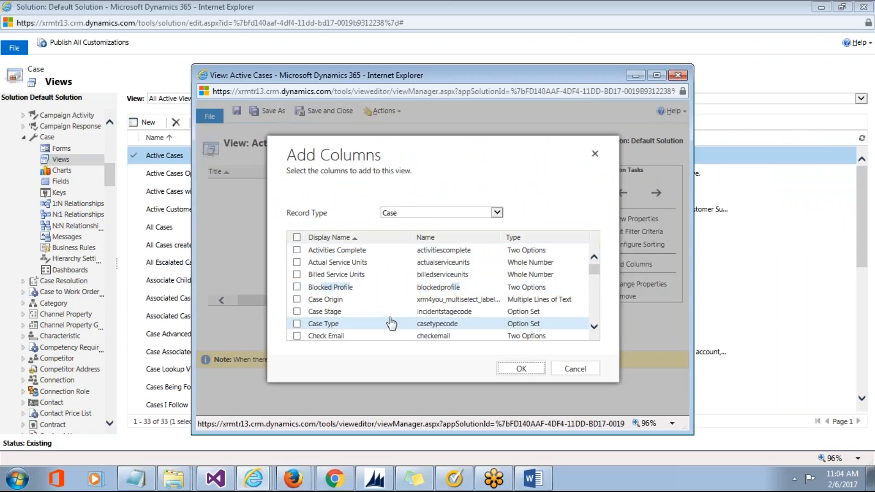
pyautogui.click(331, 301)
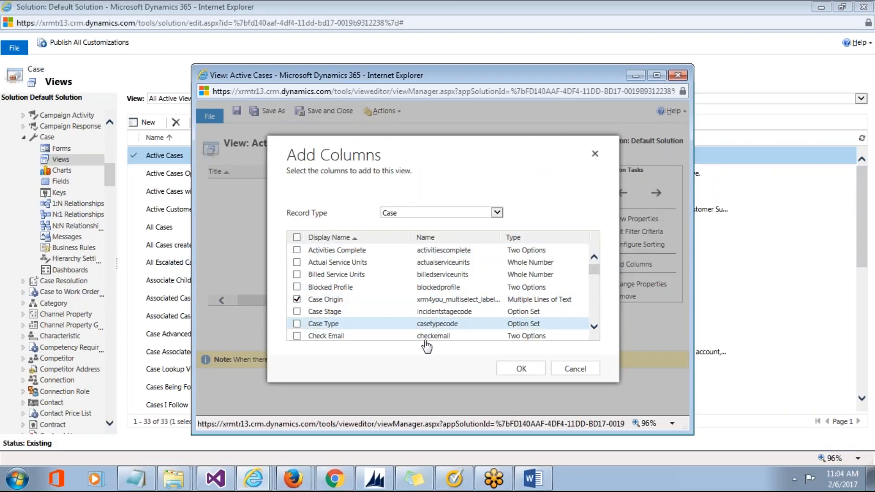
pyautogui.click(521, 370)
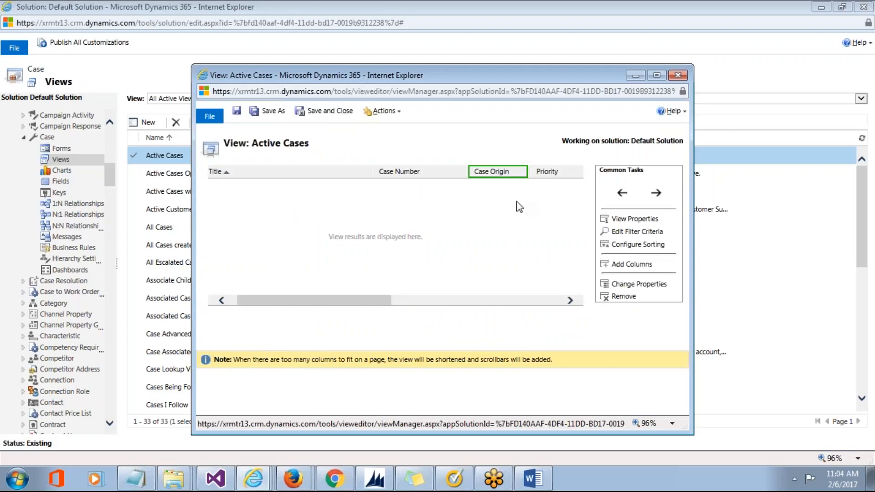
# Set the Case Origin column's width to 300px, then save and close the Active Cases view
pyautogui.doubleClick(484, 175)
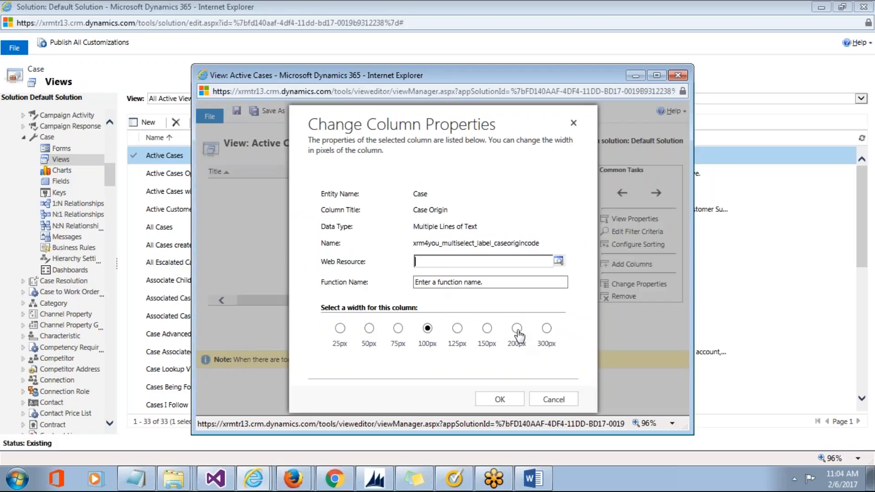
pyautogui.click(546, 329)
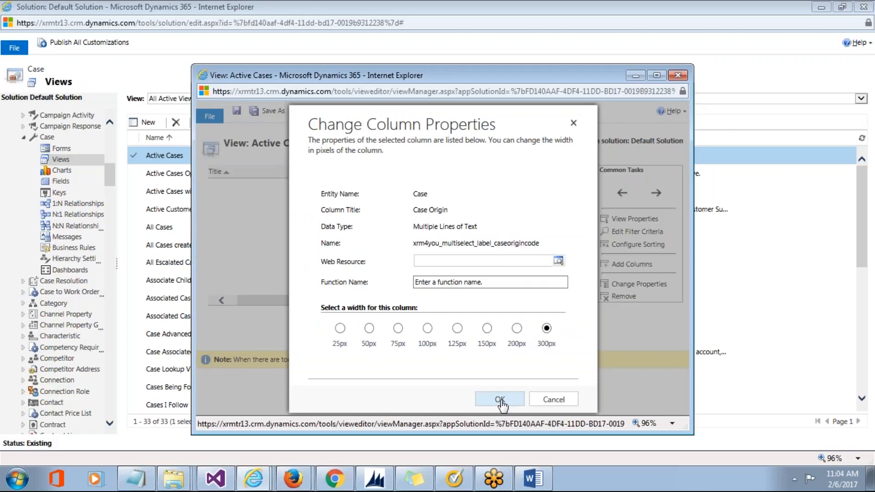
pyautogui.click(500, 399)
pyautogui.click(558, 287)
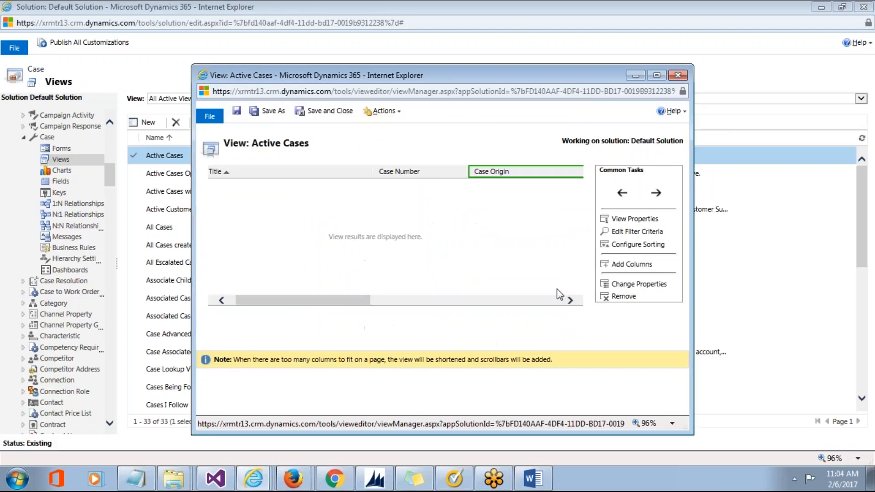
pyautogui.moveTo(354, 299); pyautogui.dragTo(276, 265)
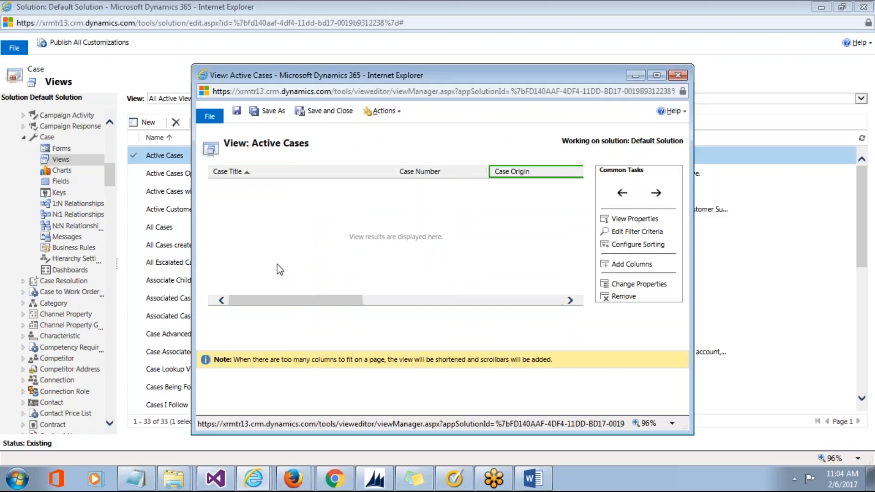
pyautogui.click(317, 114)
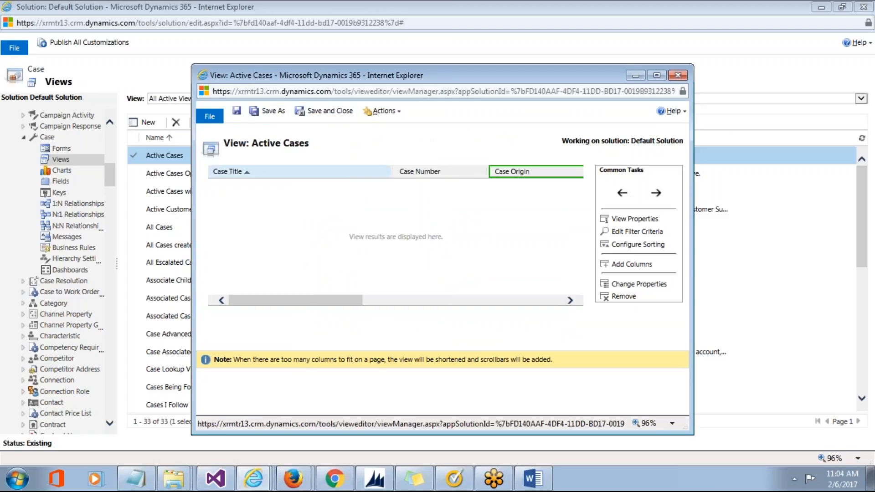
pyautogui.click(322, 113)
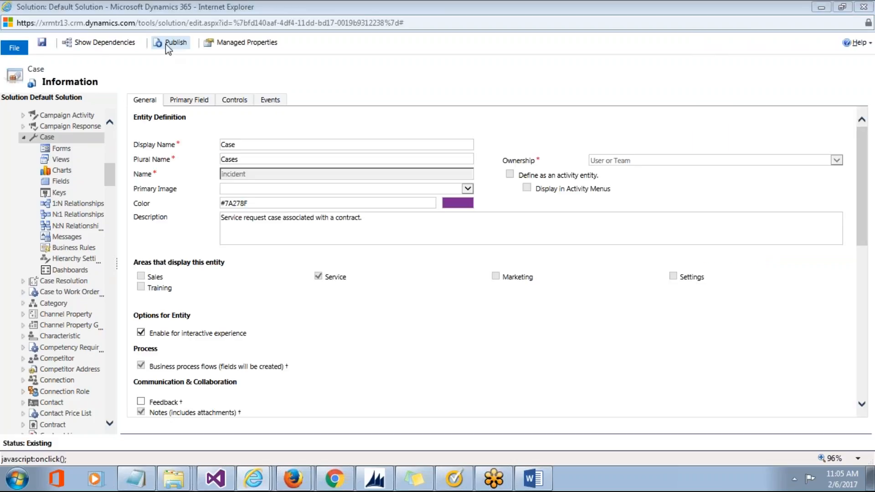
# Publish the Case entity, then run the Active Cases query in Advanced Find to check the Case Origin column
pyautogui.click(165, 44)
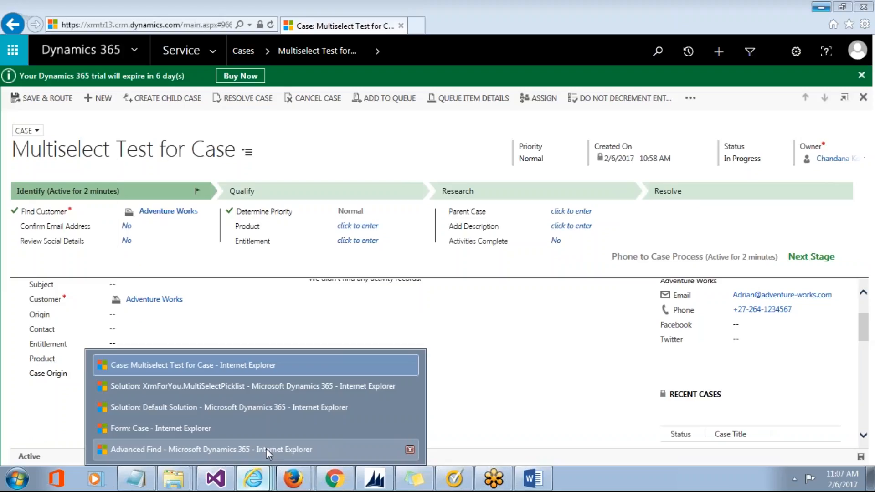
pyautogui.click(266, 449)
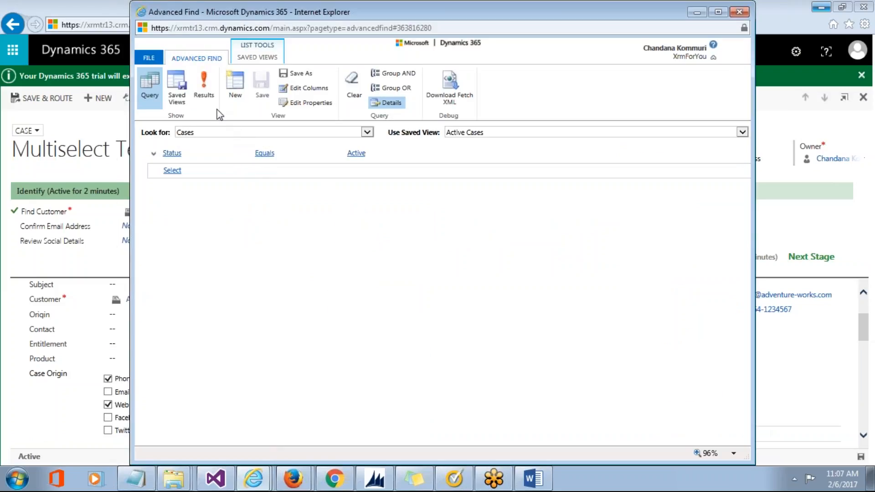
pyautogui.click(208, 96)
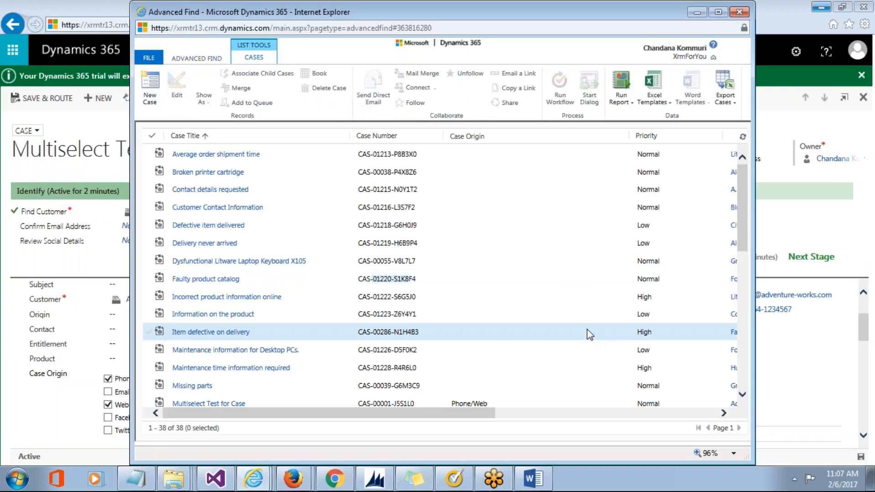
pyautogui.scroll(-7, 739, 396)
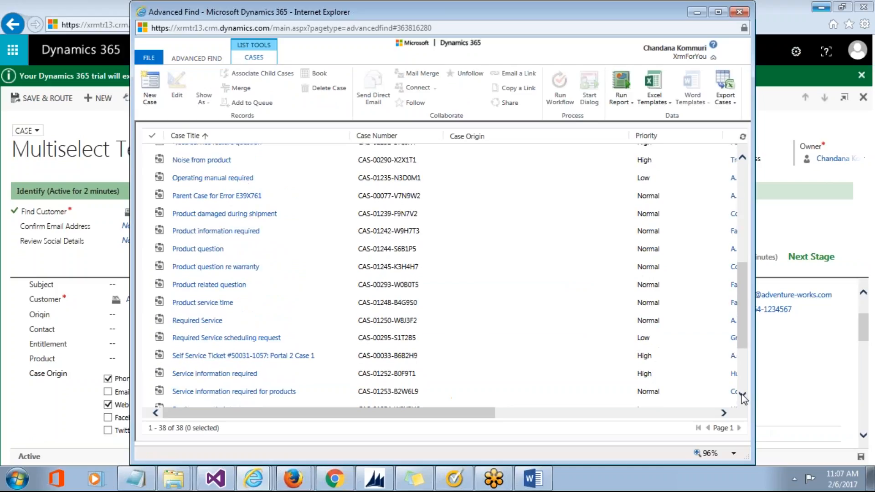
pyautogui.moveTo(594, 12); pyautogui.dragTo(458, 43)
pyautogui.scroll(2, 310, 218)
# In the editable Active Cases grid, set the Case Origin of "Average order shipment time" to "Web/ Phone" and save the change
pyautogui.click(388, 235)
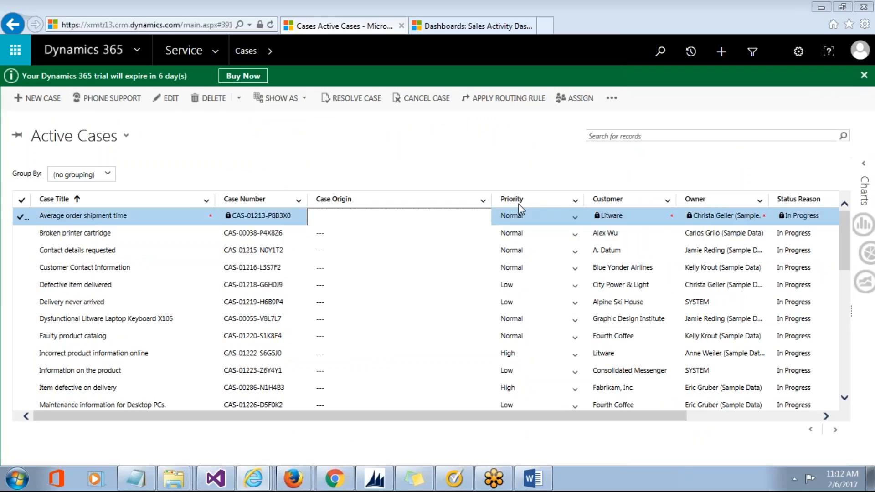
pyautogui.click(443, 215)
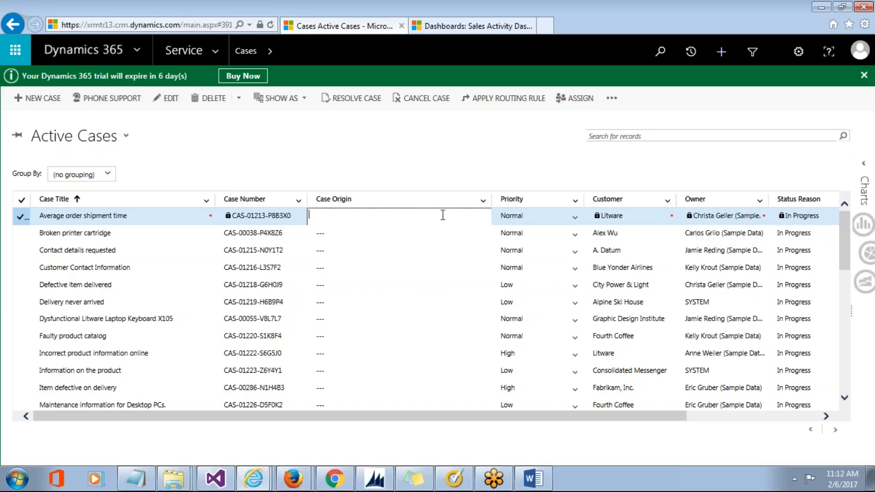
pyautogui.write('Web')
pyautogui.write('/ Phone')
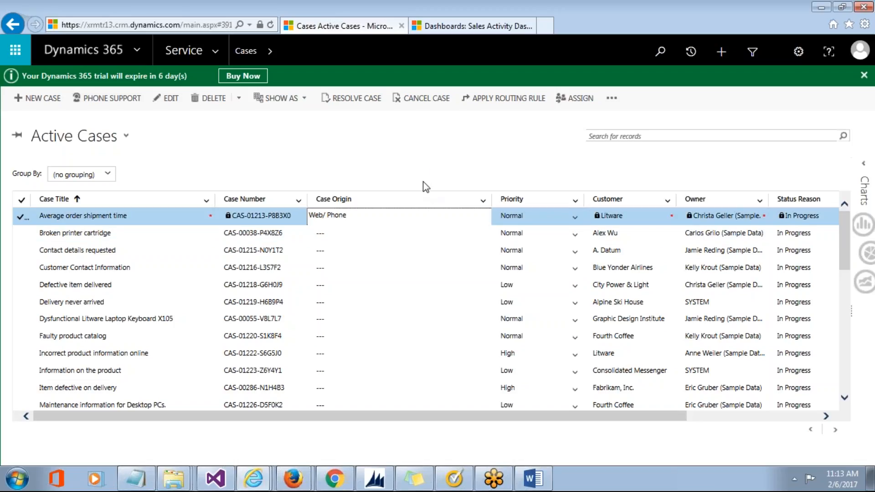
pyautogui.click(364, 218)
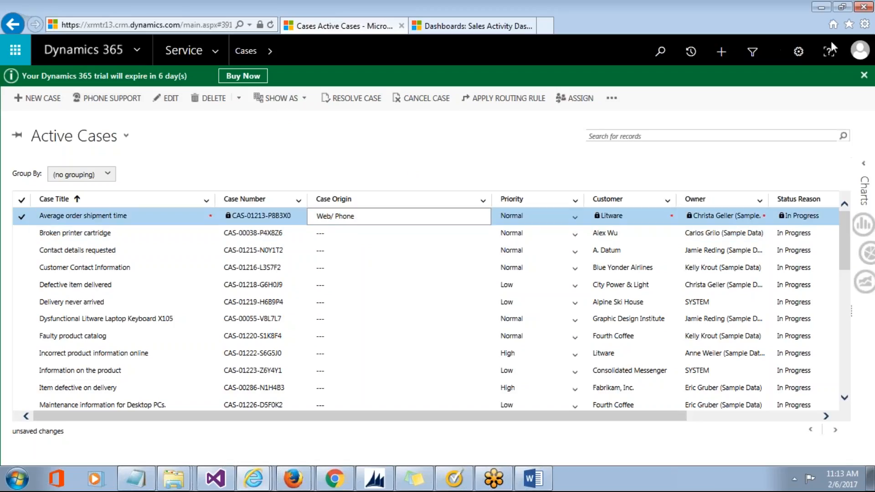
pyautogui.click(854, 34)
pyautogui.click(816, 416)
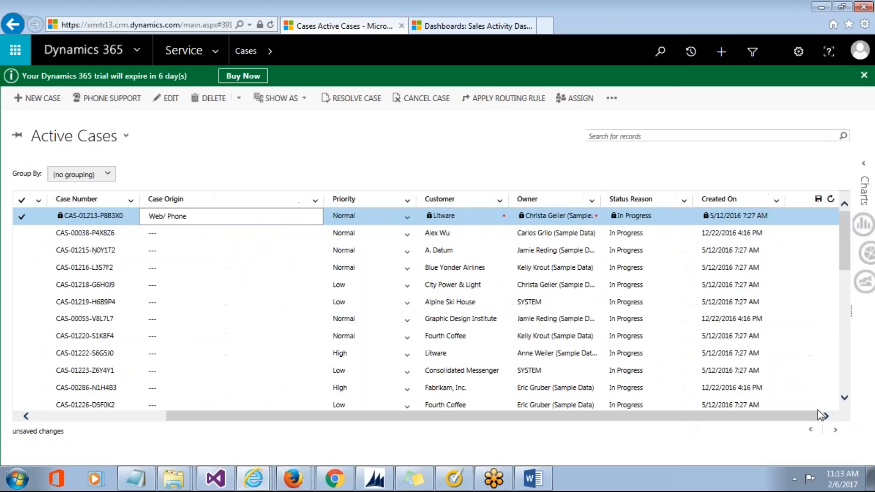
pyautogui.click(819, 199)
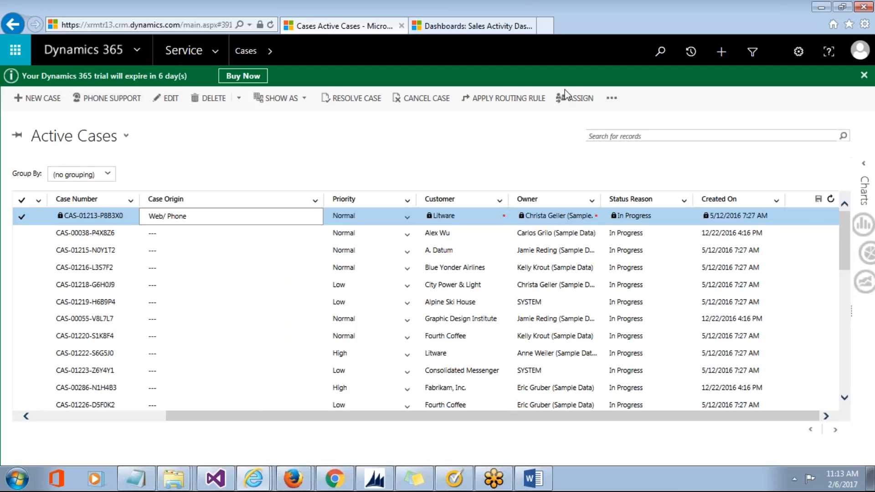
pyautogui.click(555, 11)
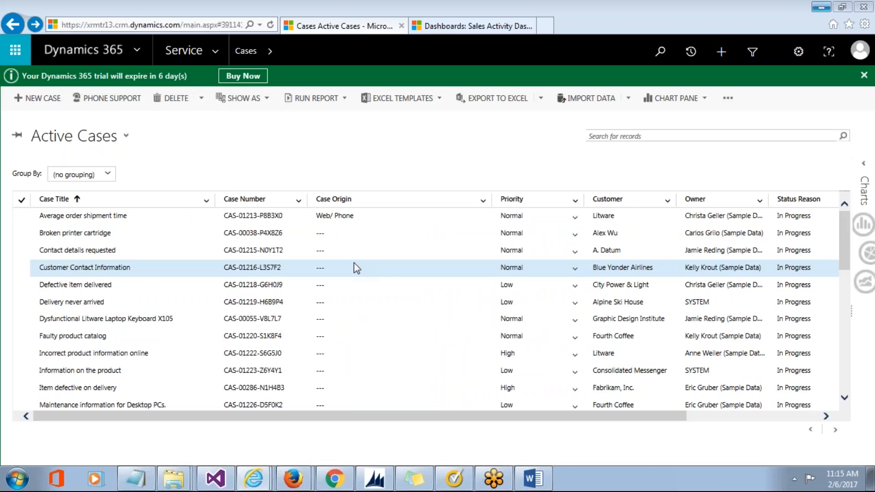
# Open the "Average order shipment time" case for editing and check which Case Origin options are ticked on its form
pyautogui.click(21, 217)
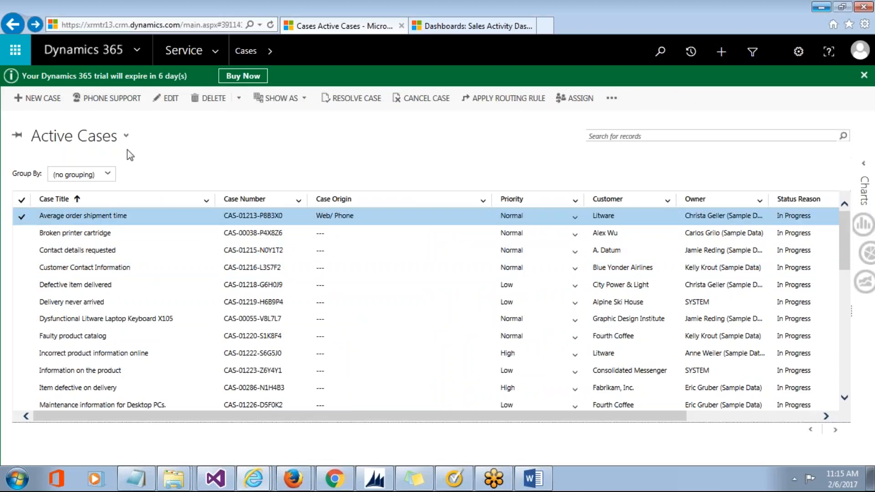
pyautogui.click(172, 102)
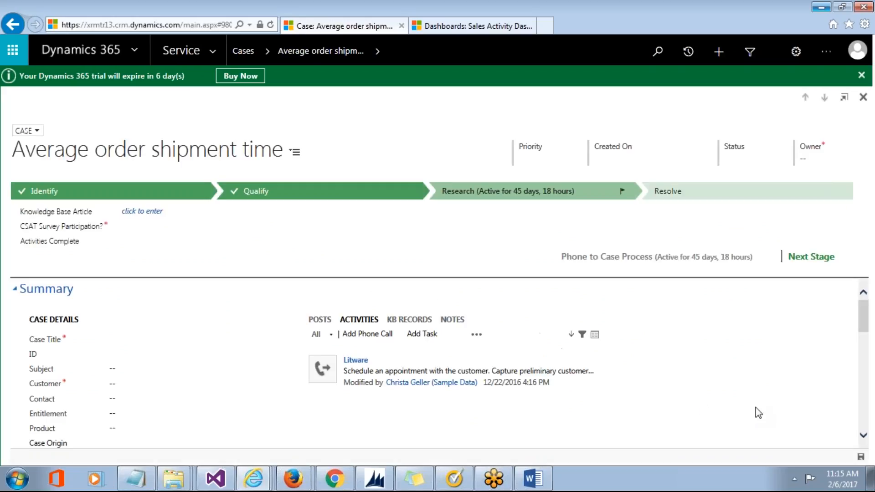
pyautogui.click(864, 436)
pyautogui.scroll(-3, 501, 352)
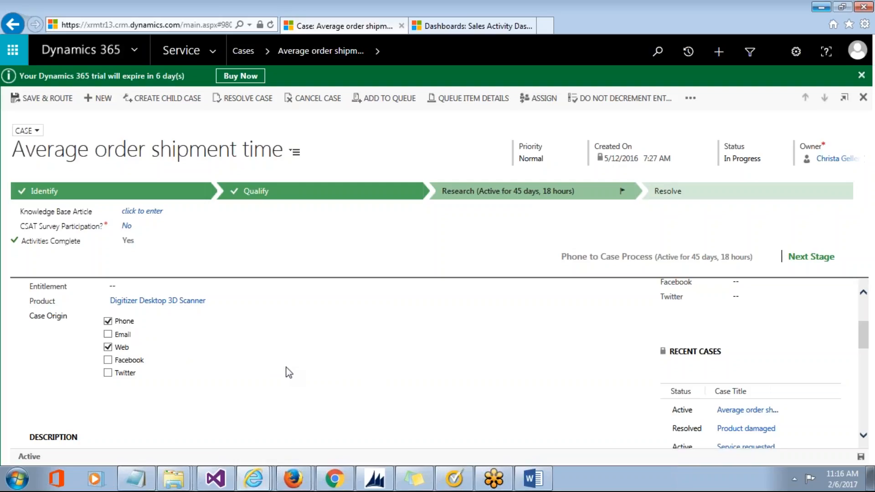
# Switch to the Word document and view the website and email contact details
pyautogui.click(540, 488)
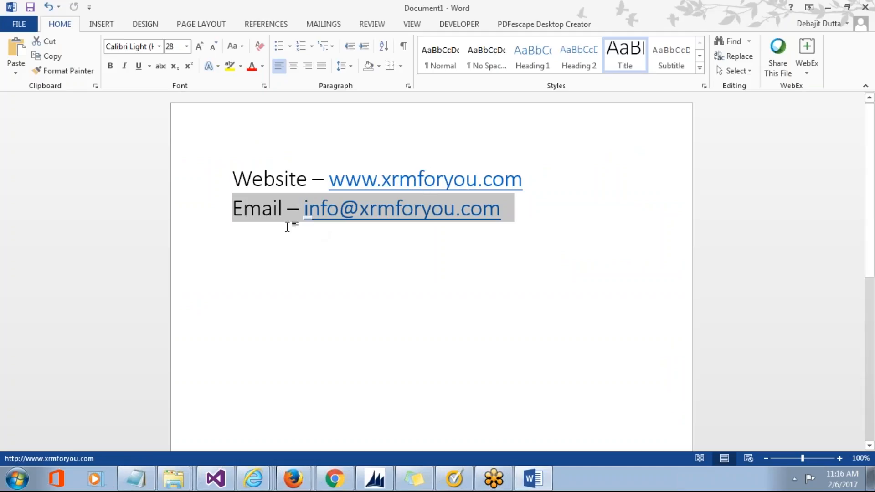
pyautogui.click(506, 221)
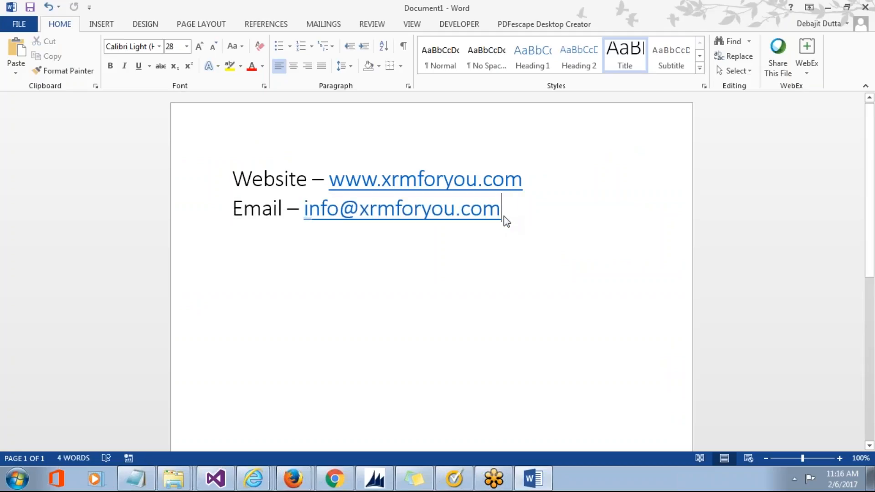